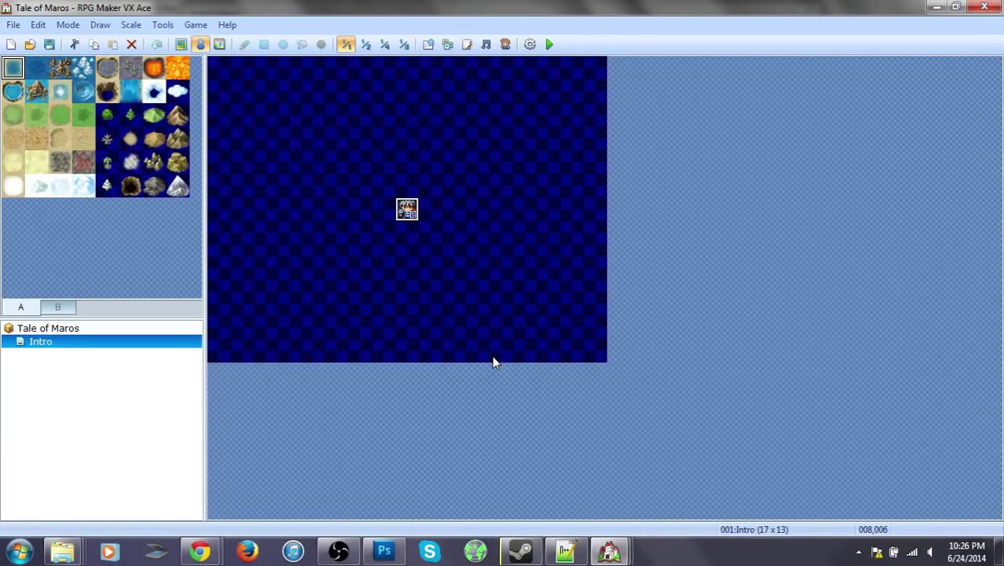
Open the game Database from the toolbar, closing and reopening it once.
click(433, 52)
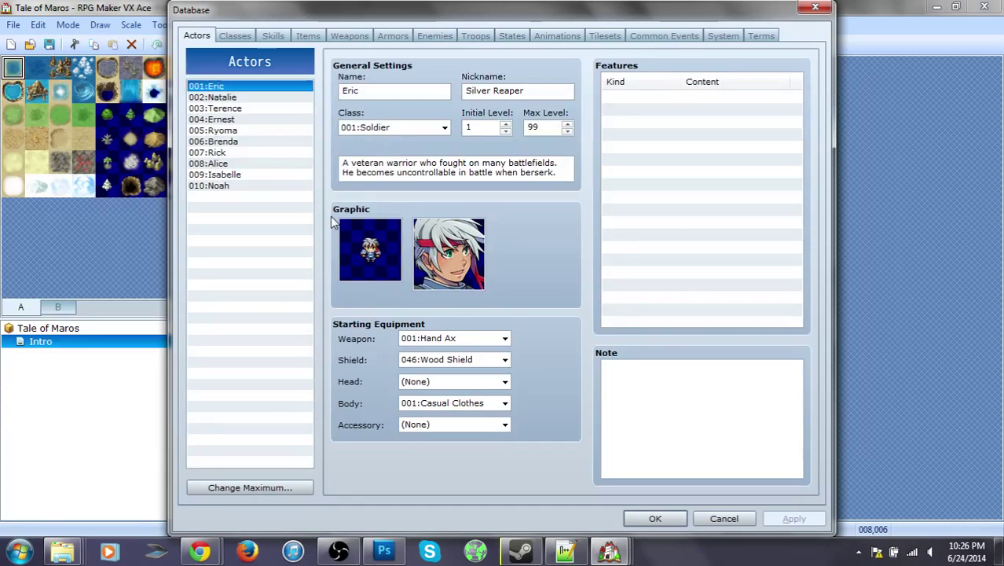
key(Escape)
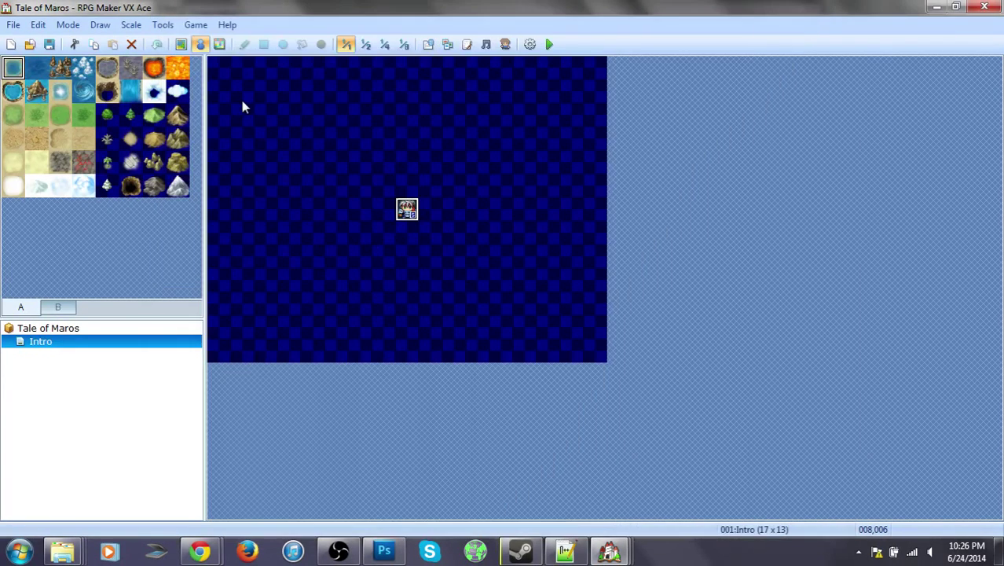
click(428, 44)
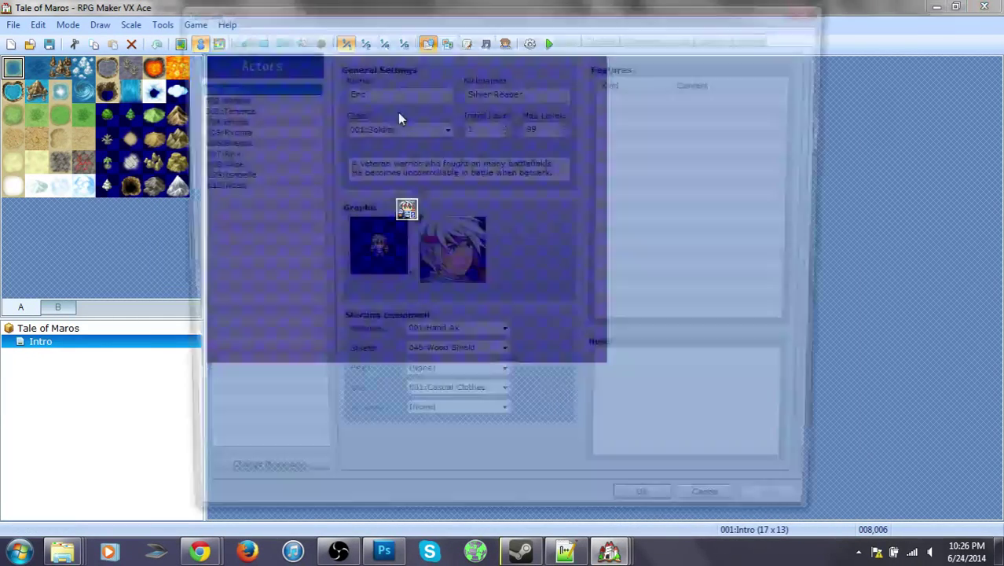
Delete every actor entry from 001 through 010, including Natalie.
key(Delete)
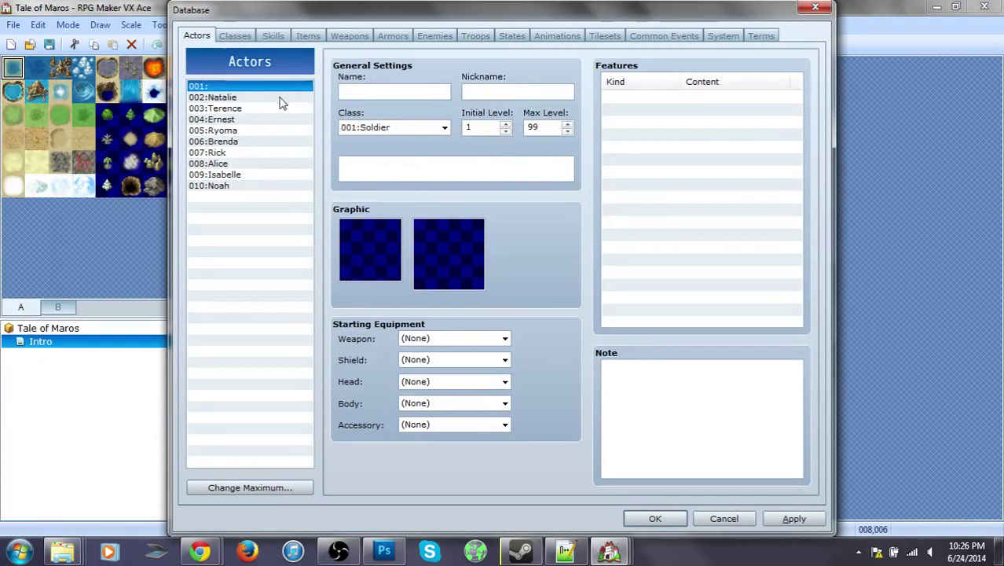
click(280, 98)
key(Delete)
key(Delete)
click(269, 119)
key(Delete)
key(Delete)
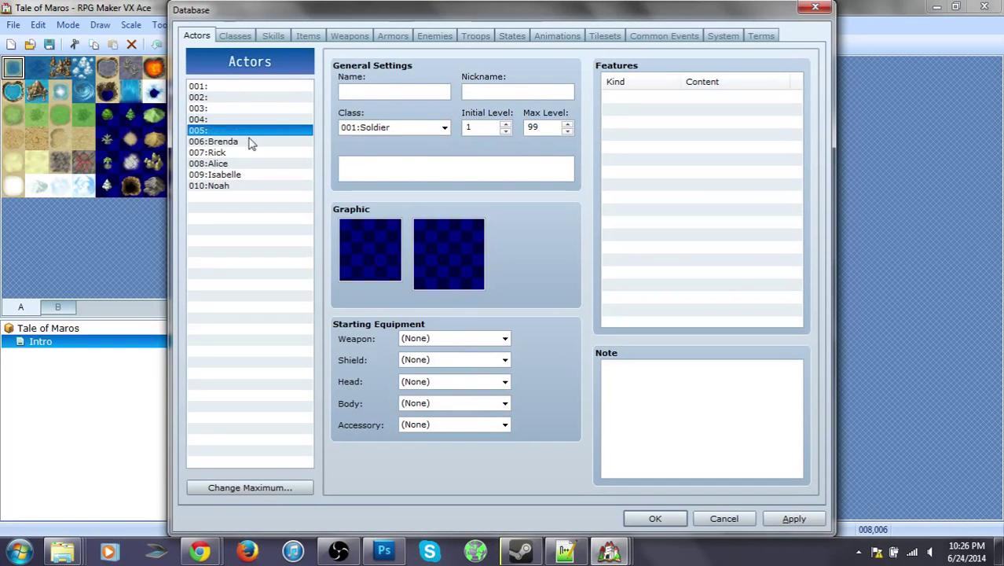
click(244, 163)
key(Delete)
key(Delete)
click(244, 185)
key(Delete)
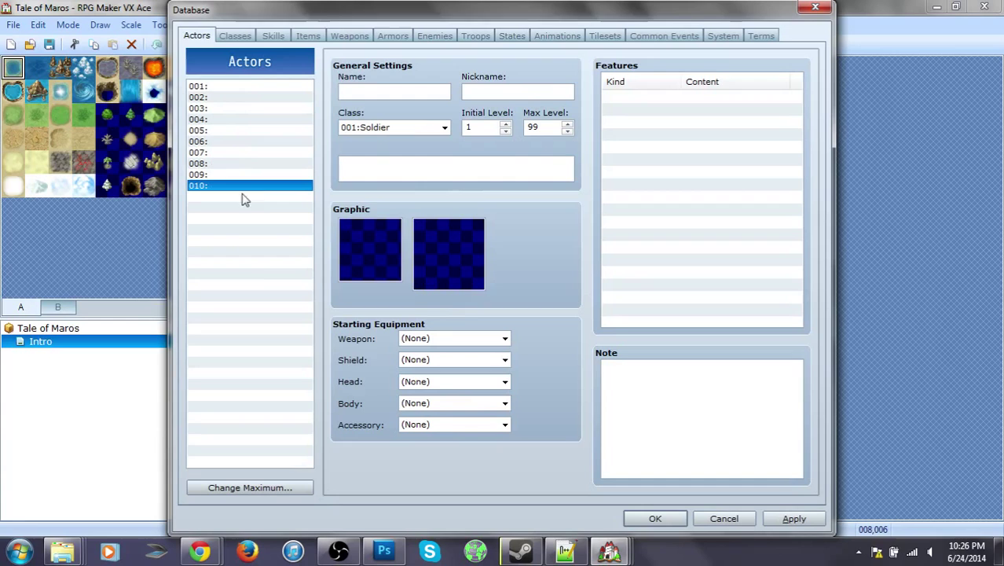
Delete all ten class entries, 001 through 010, on the Classes tab.
click(255, 86)
click(248, 36)
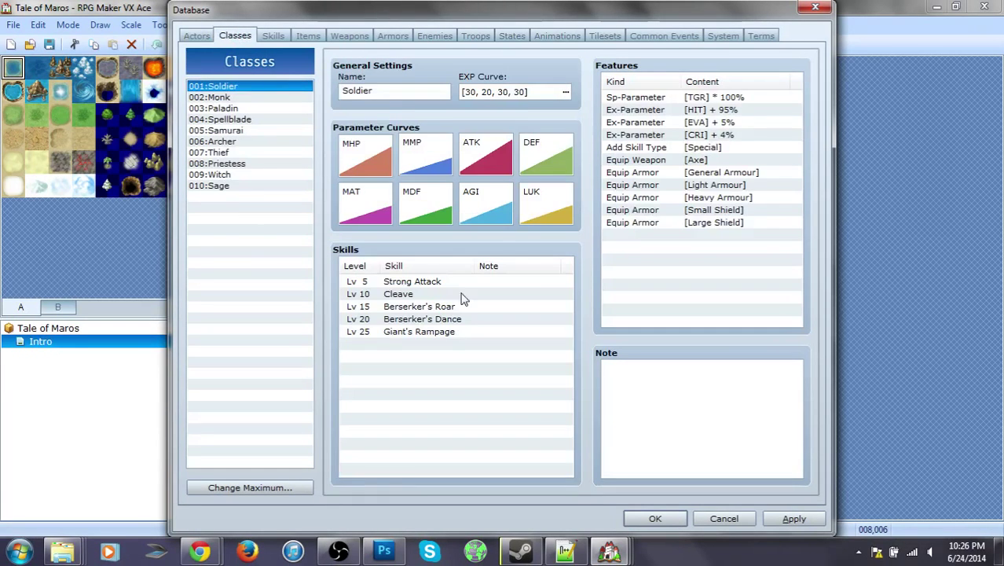
key(Delete)
click(236, 98)
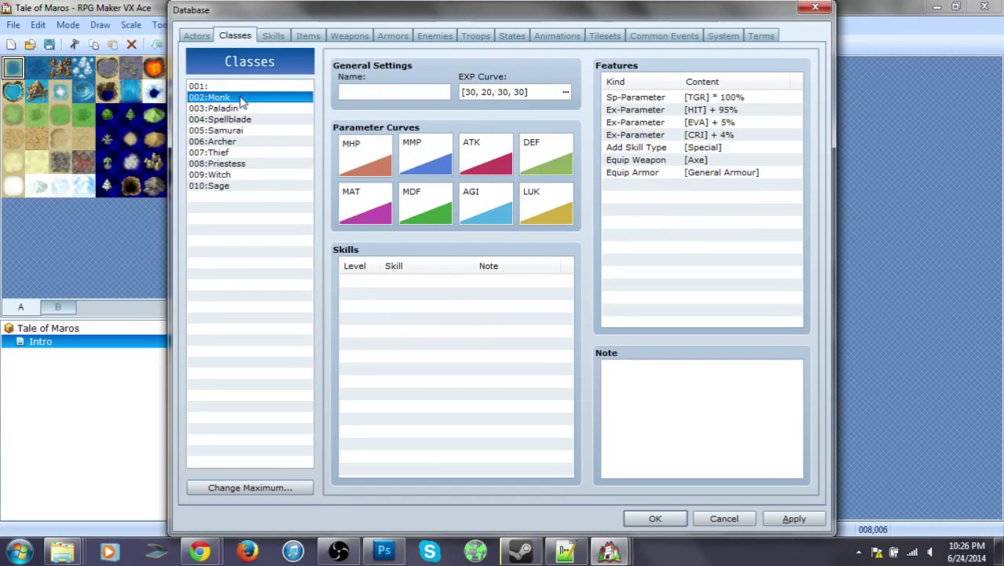
key(Delete)
click(236, 119)
click(233, 141)
key(Delete)
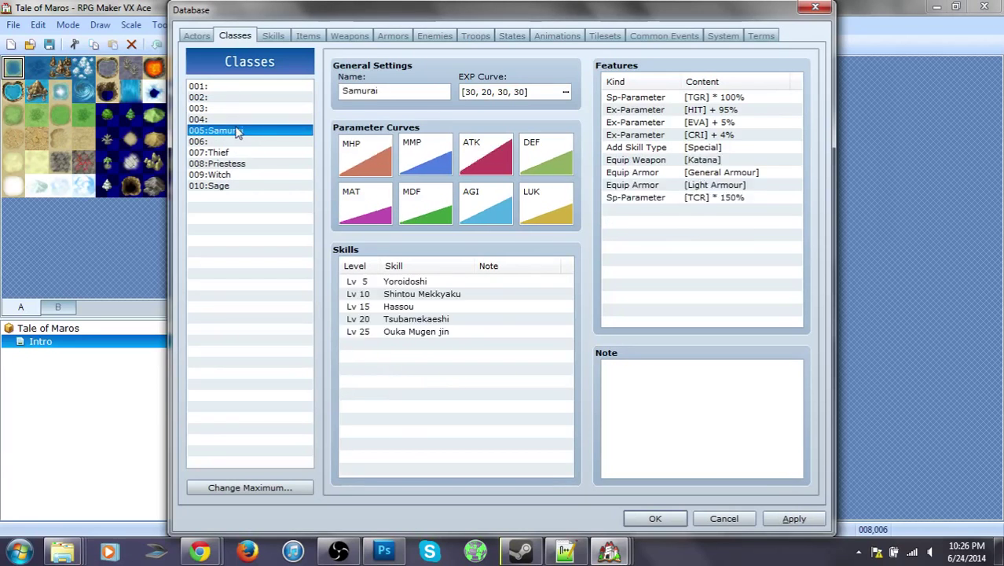
key(Delete)
click(236, 153)
key(Delete)
key(Delete)
click(228, 186)
key(Delete)
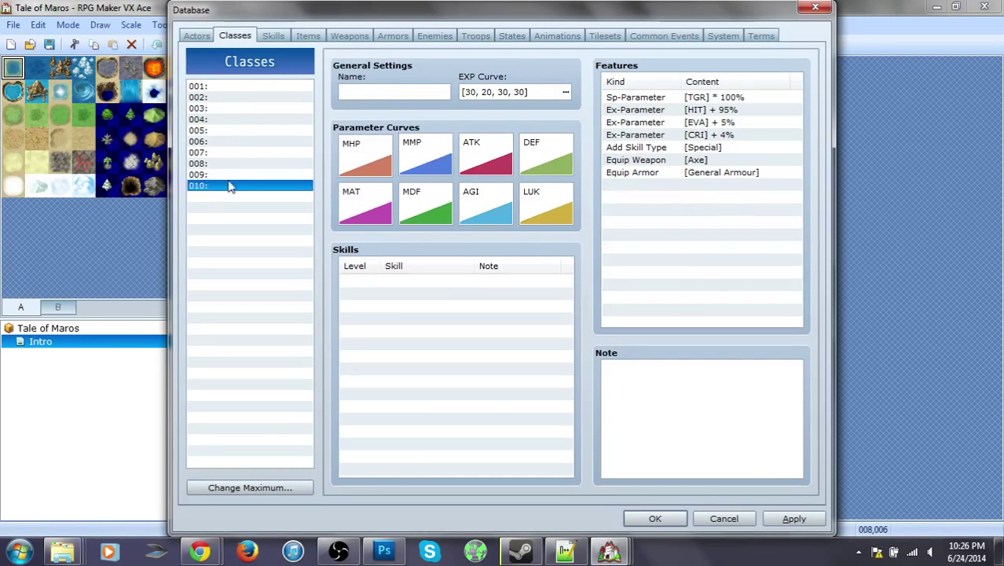
Recheck the emptied classes and actors, view the Guard and Double Attack skills, then go to Items.
click(273, 36)
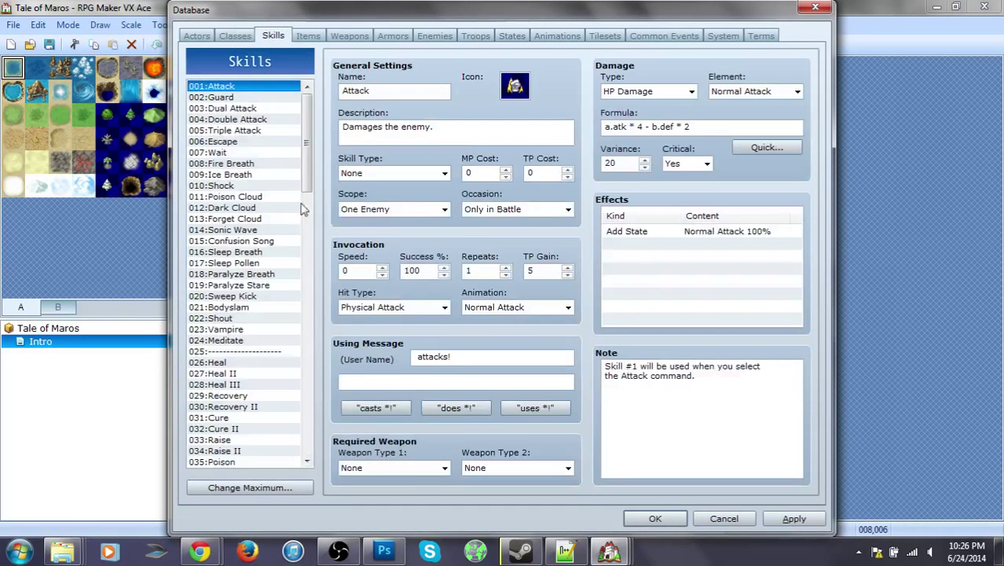
click(234, 36)
click(197, 36)
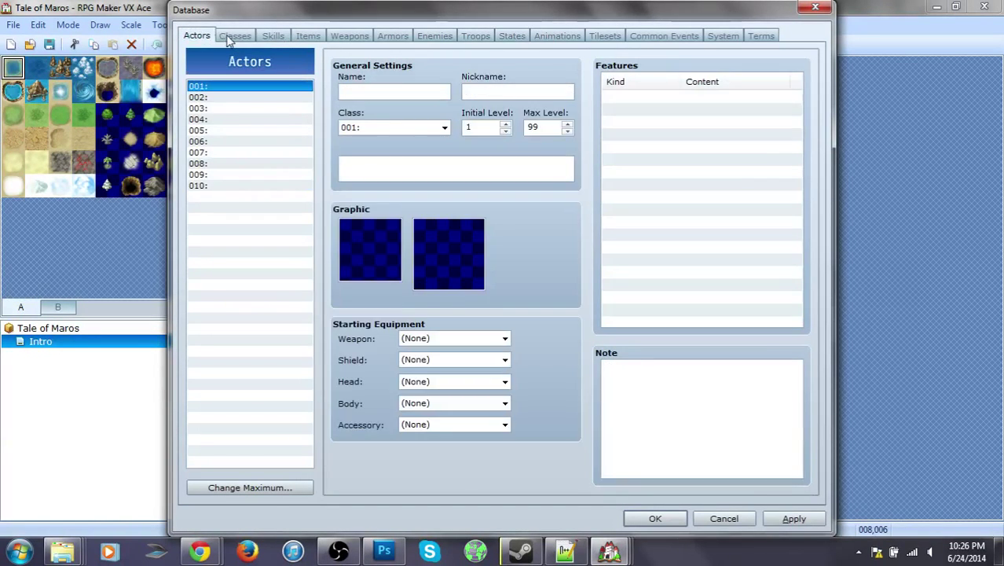
click(233, 36)
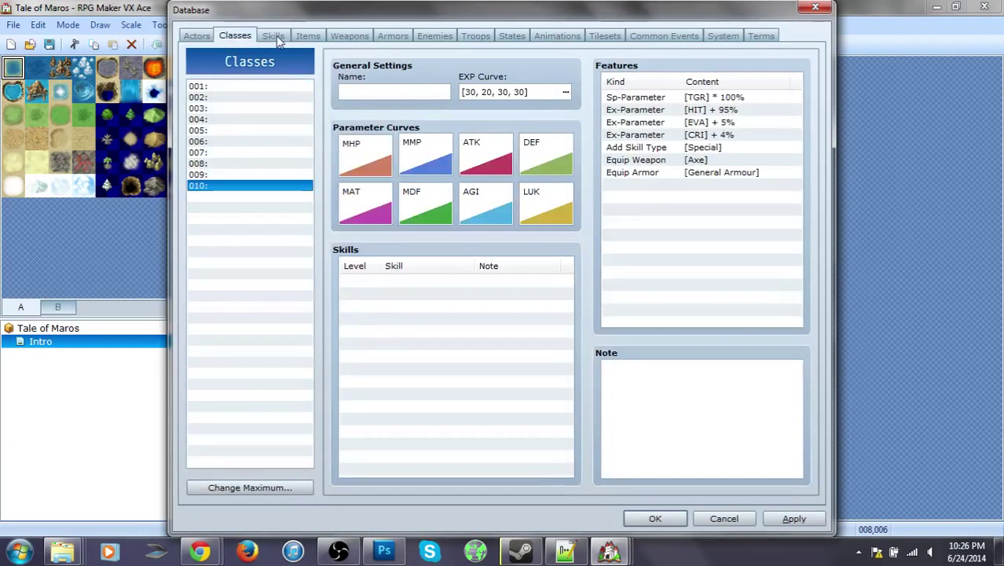
click(274, 37)
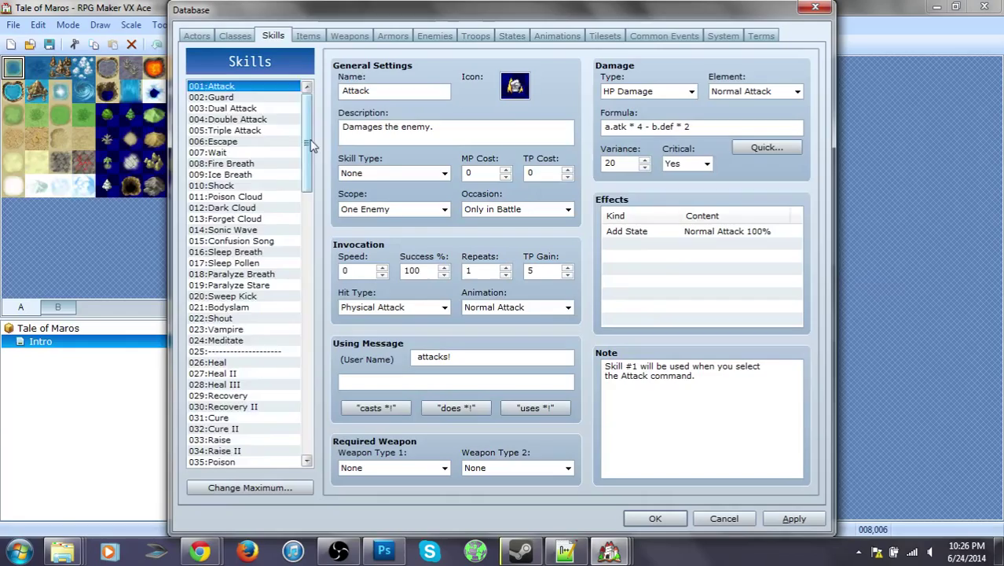
mouse_move(310, 145)
mouse_down()
mouse_move(290, 430)
mouse_move(264, 141)
mouse_up()
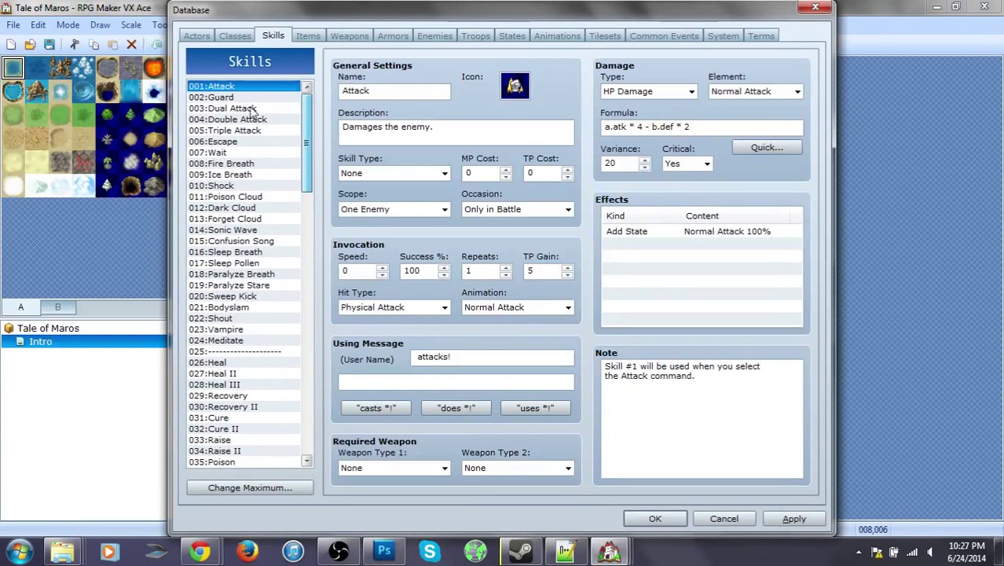
click(236, 98)
click(241, 108)
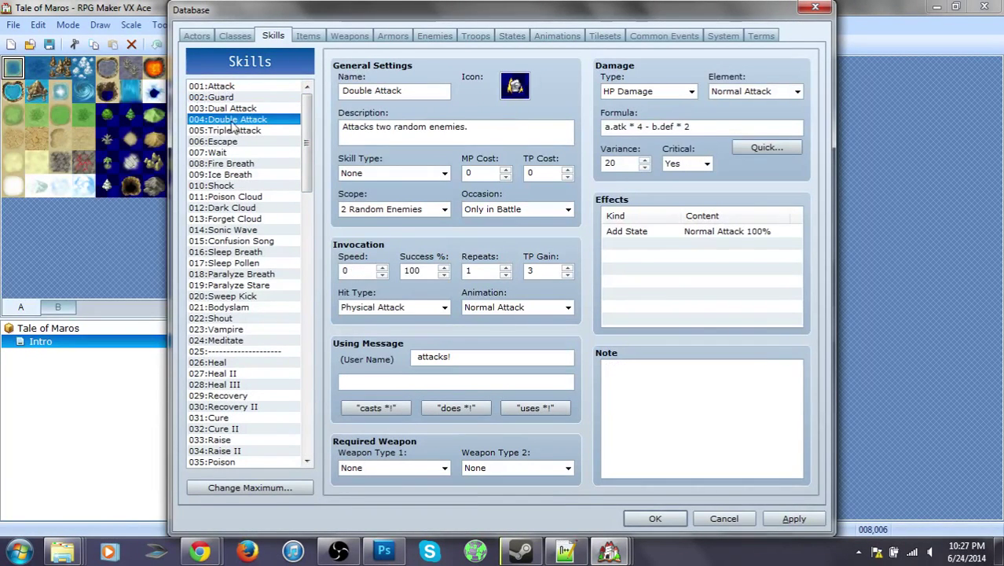
mouse_move(307, 132)
mouse_down()
mouse_move(316, 416)
mouse_move(290, 114)
mouse_up()
click(307, 35)
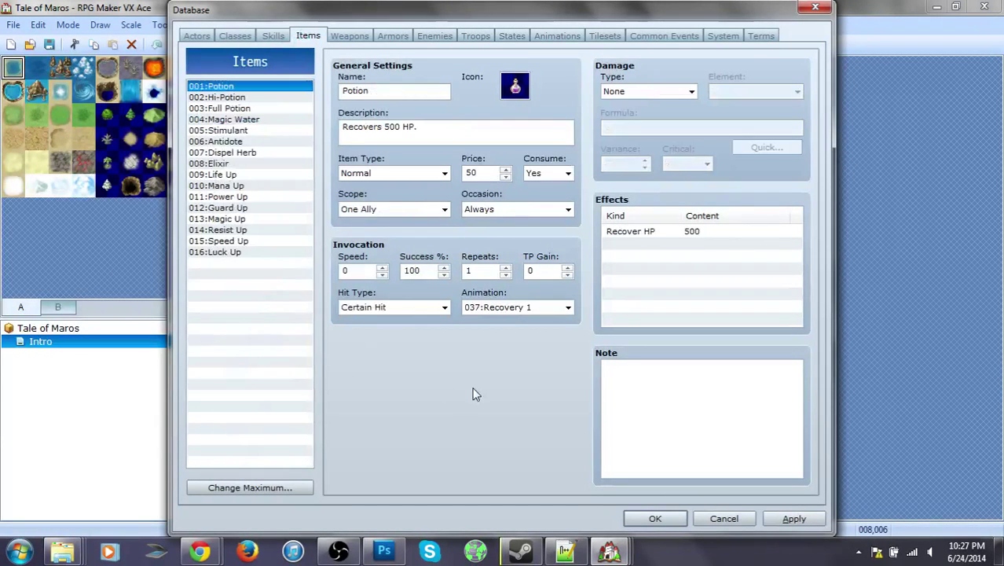
Delete the Hi-Potion and Full Potion item entries.
click(237, 97)
drag(238, 115, 224, 222)
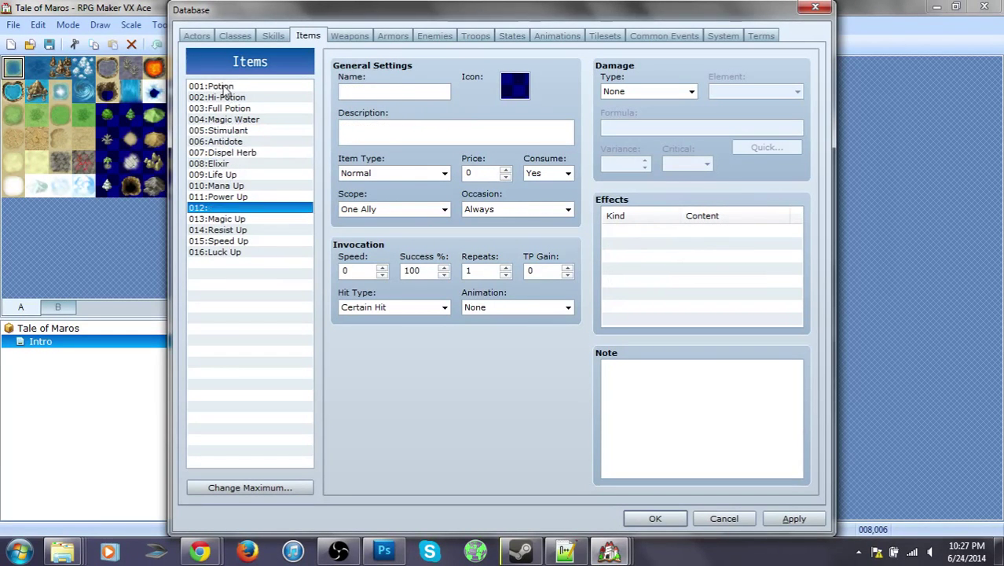
click(226, 97)
key(Delete)
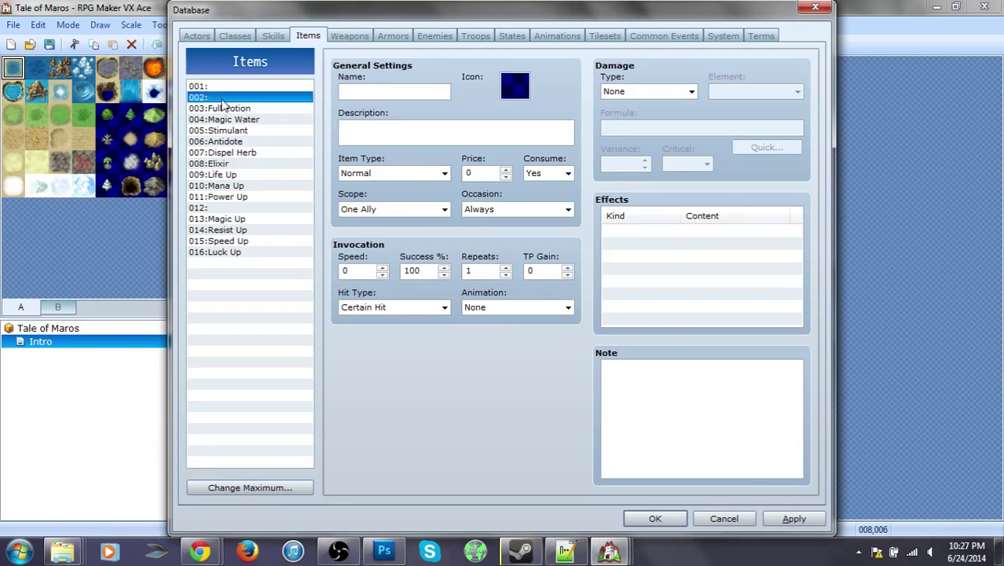
click(223, 108)
key(Delete)
click(224, 88)
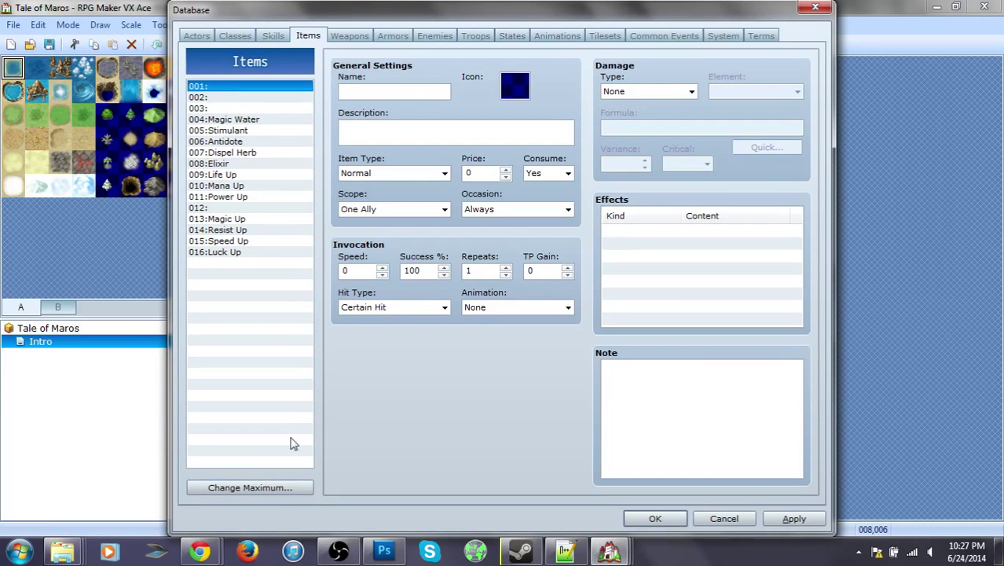
Cut the item maximum to 1, then raise it back to 999.
click(250, 487)
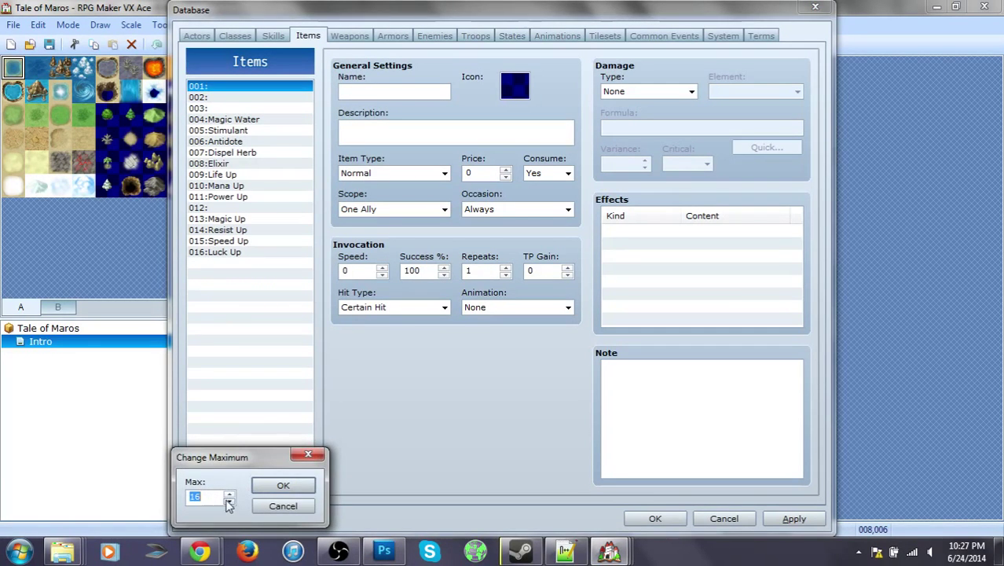
text(1)
click(283, 485)
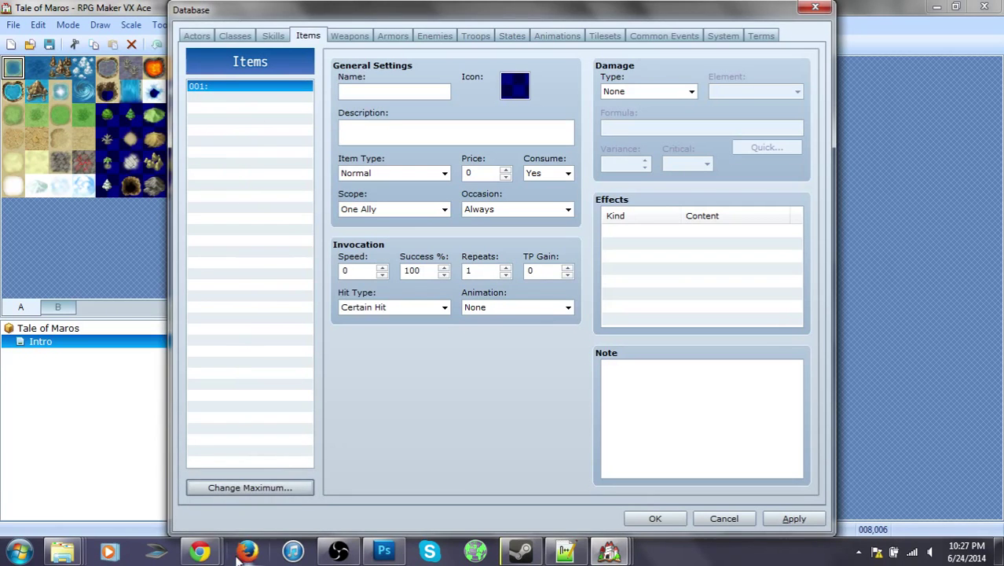
click(237, 489)
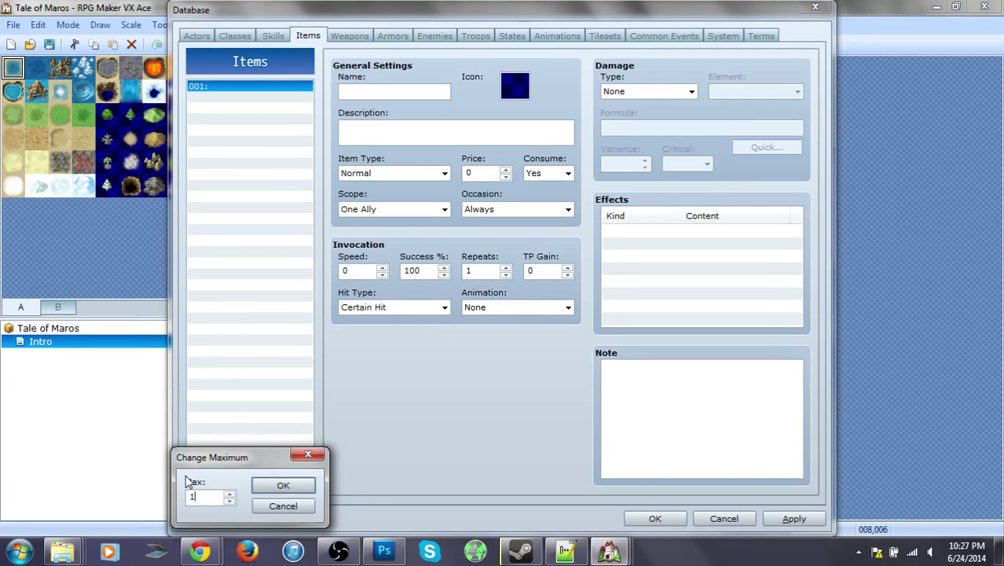
text(1000)
click(283, 485)
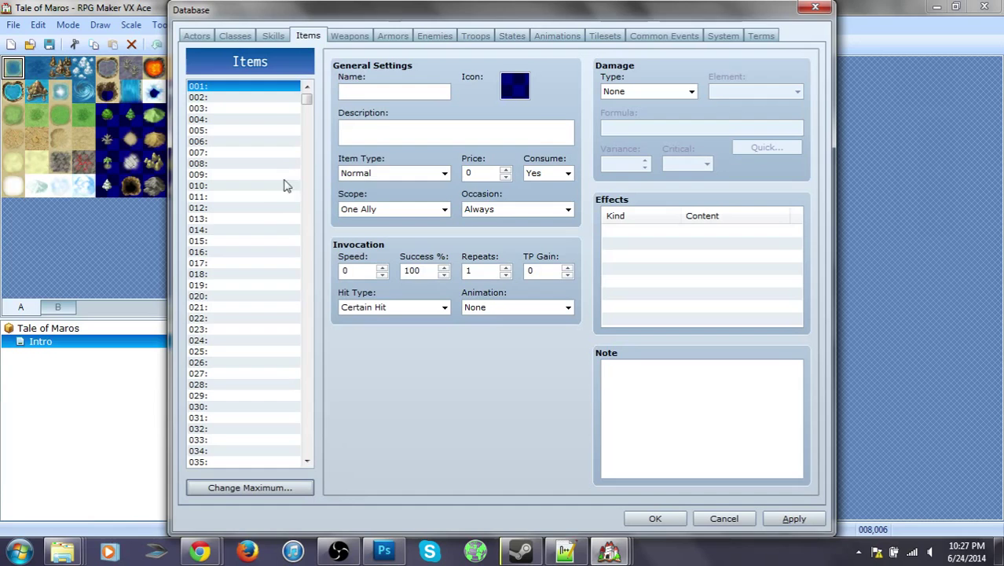
Scroll through the blank item list, checking empty slots such as 977, 514 and 526.
mouse_move(307, 102)
mouse_down()
mouse_move(307, 472)
mouse_move(307, 99)
mouse_up()
mouse_move(307, 98)
mouse_down()
mouse_move(296, 457)
mouse_move(307, 440)
mouse_move(307, 100)
mouse_move(269, 259)
mouse_up()
click(213, 220)
scroll(269, 259, down, 12)
click(233, 229)
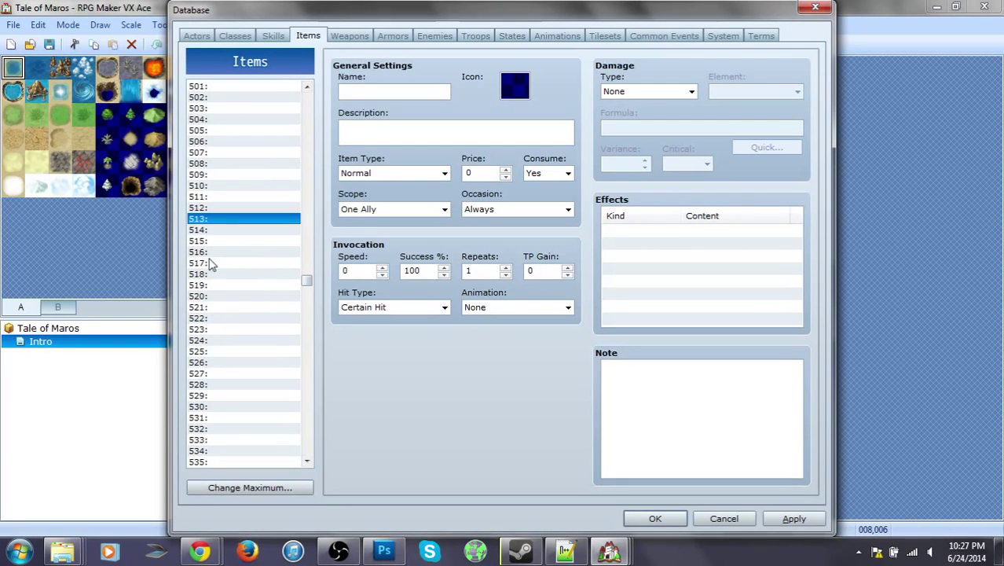
drag(206, 281, 199, 369)
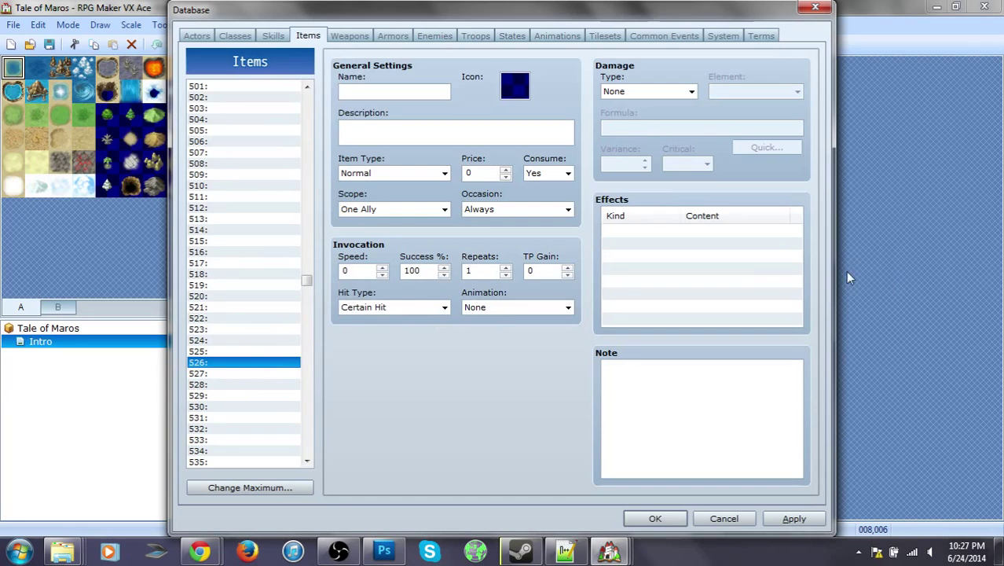
click(217, 307)
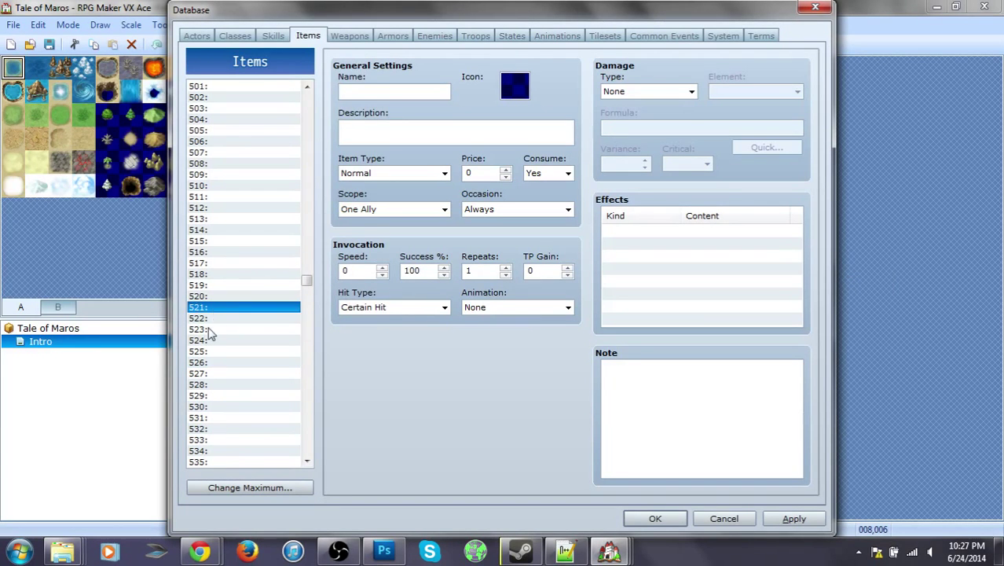
click(211, 330)
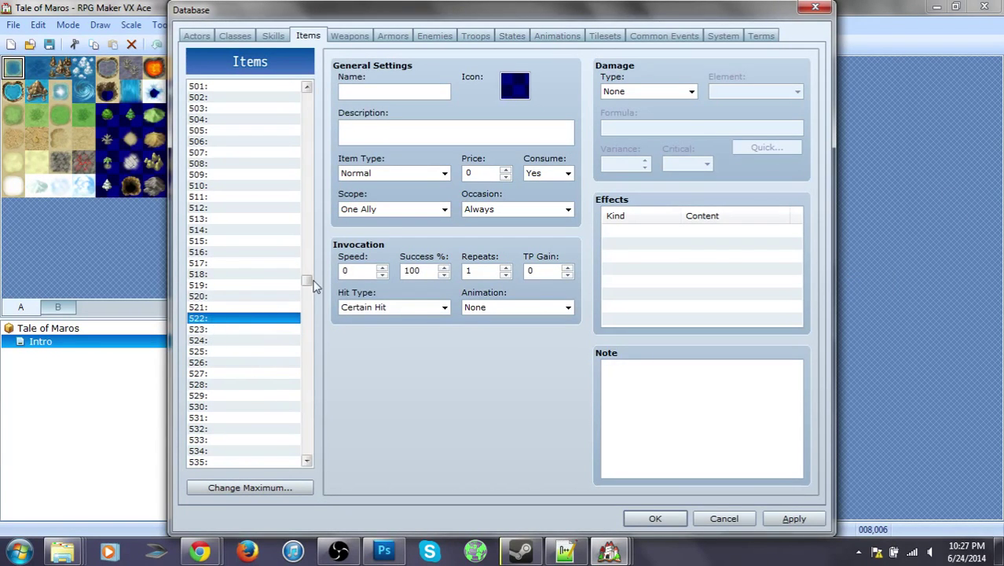
drag(307, 280, 307, 453)
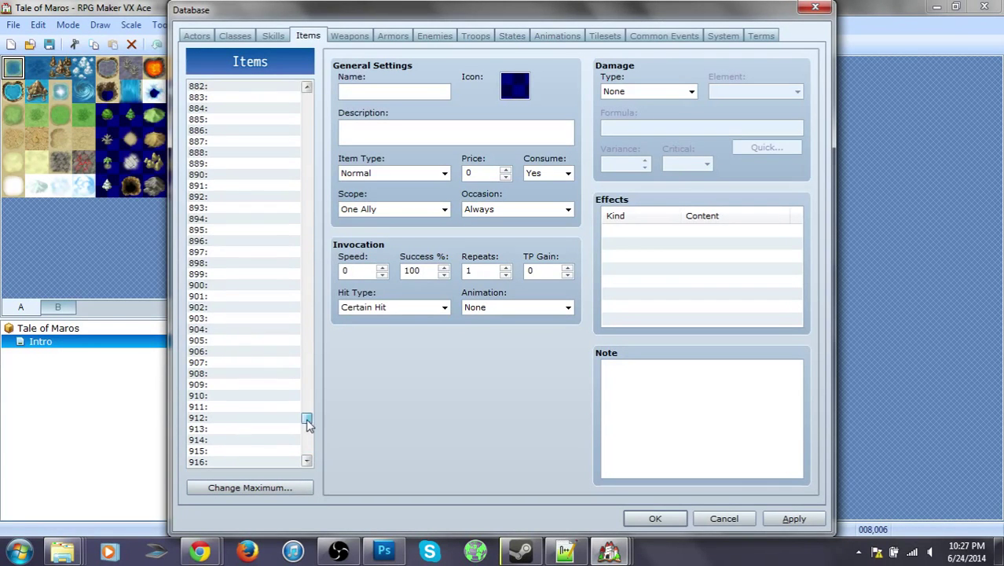
Confirm the item maximum at 999 and return to the top of the list.
click(271, 487)
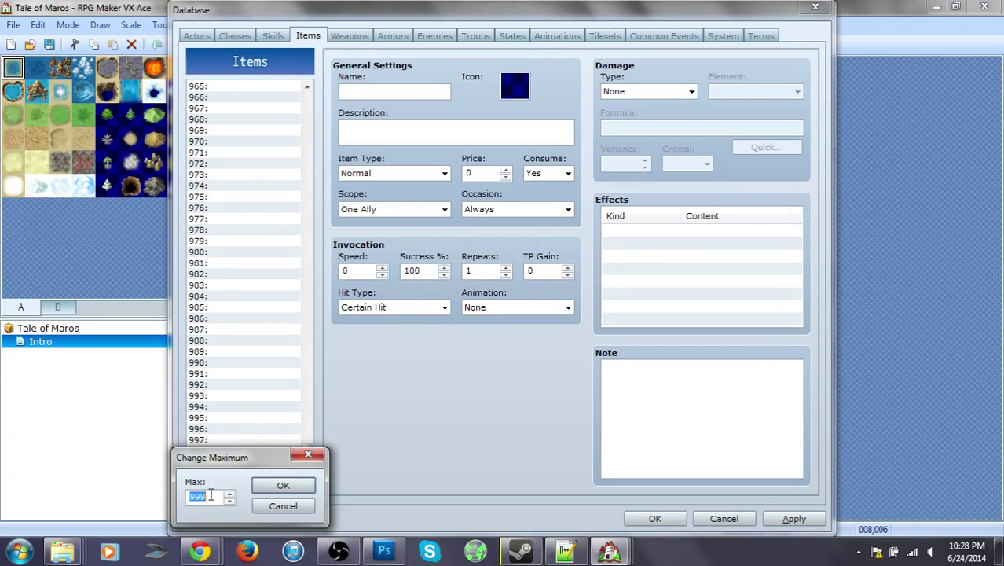
click(217, 500)
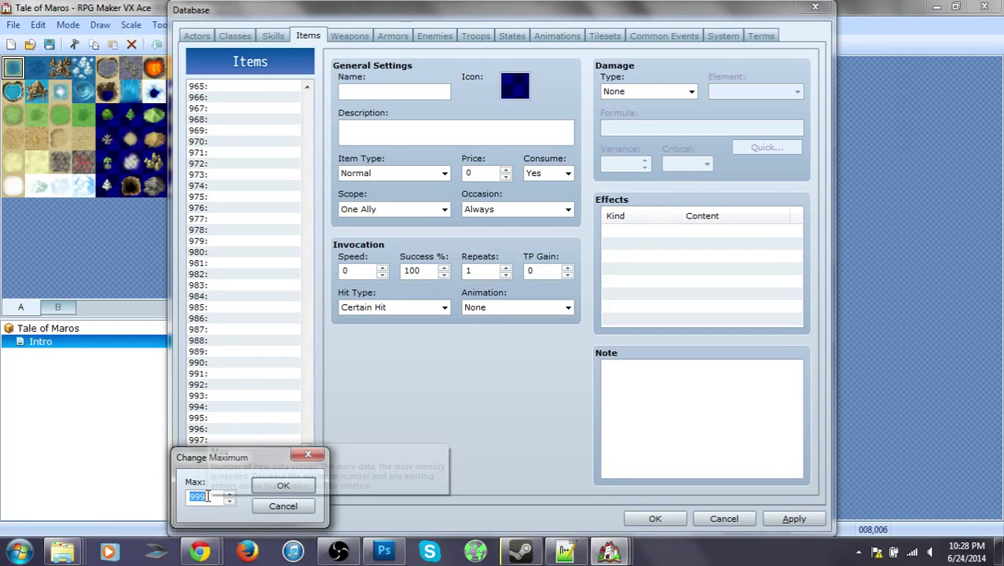
click(280, 485)
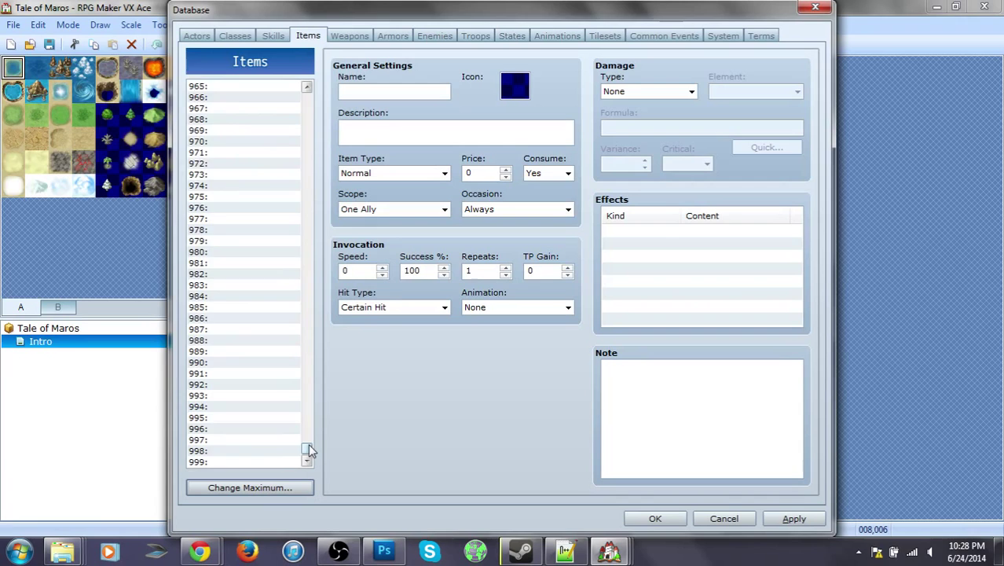
drag(309, 451, 293, 99)
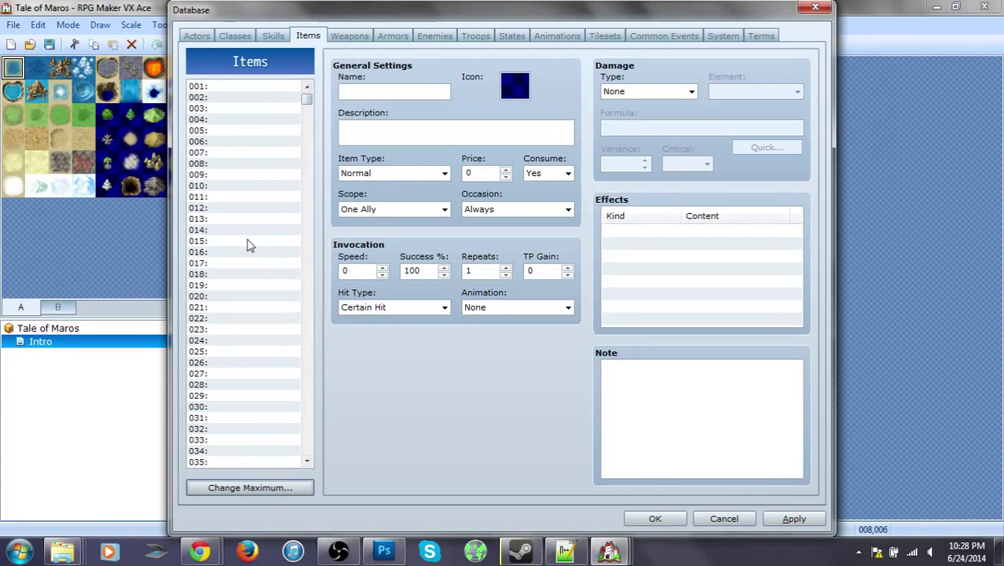
Wipe the weapons by cutting their maximum to 1, raising it again, and clearing Hand Ax.
click(346, 37)
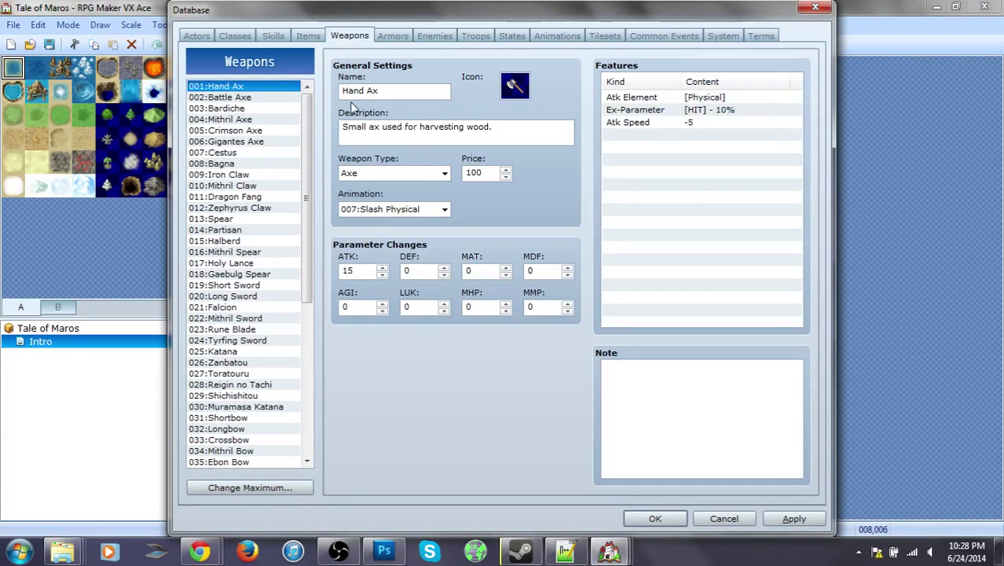
scroll(262, 197, down, 6)
scroll(260, 298, down, 2)
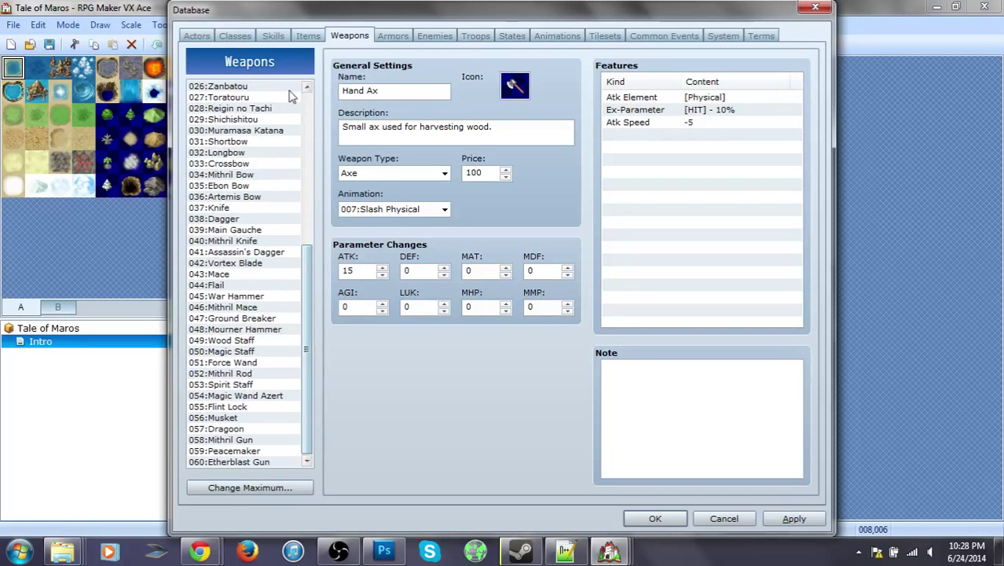
click(251, 487)
text(1)
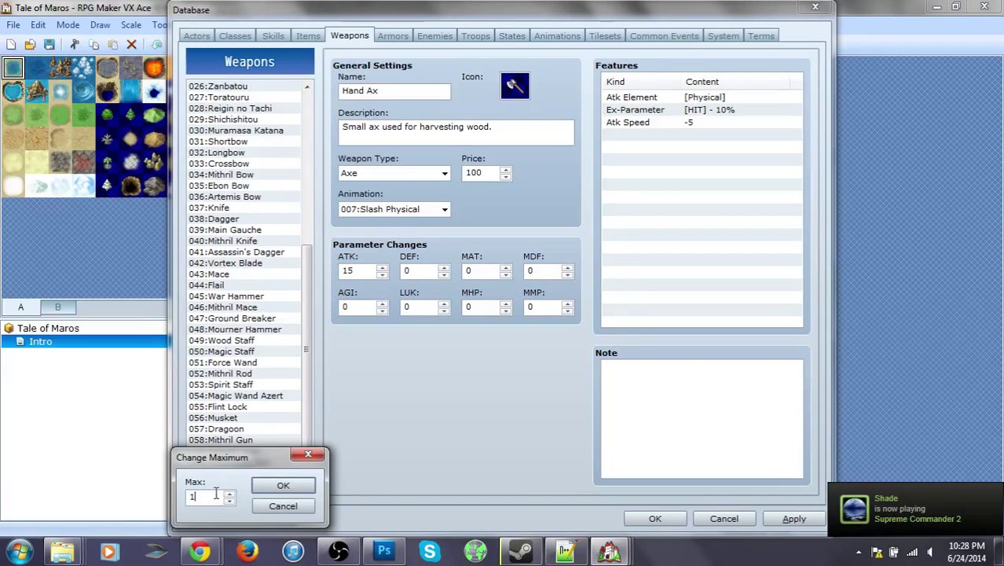
click(283, 485)
click(239, 487)
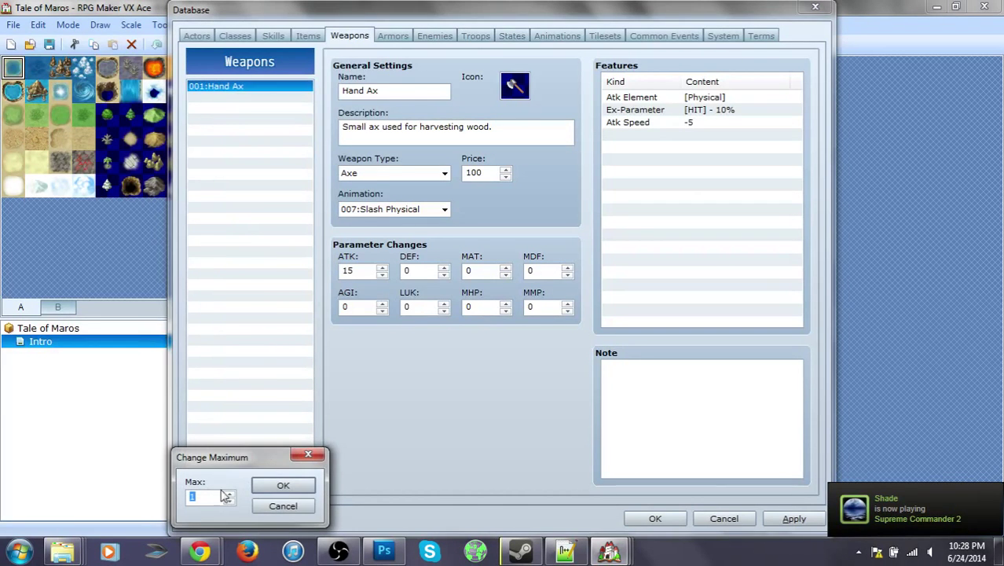
click(277, 485)
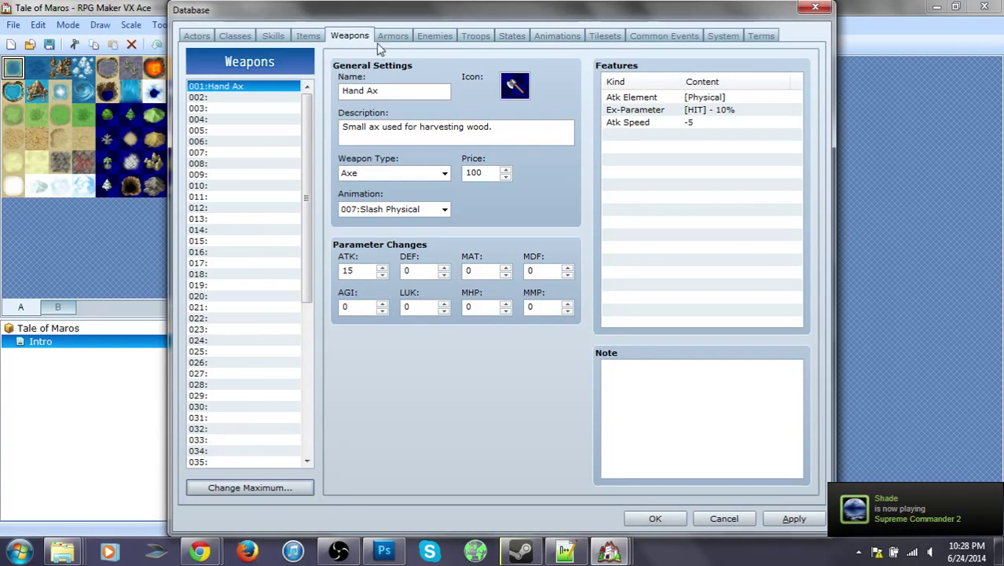
click(385, 36)
key(Left)
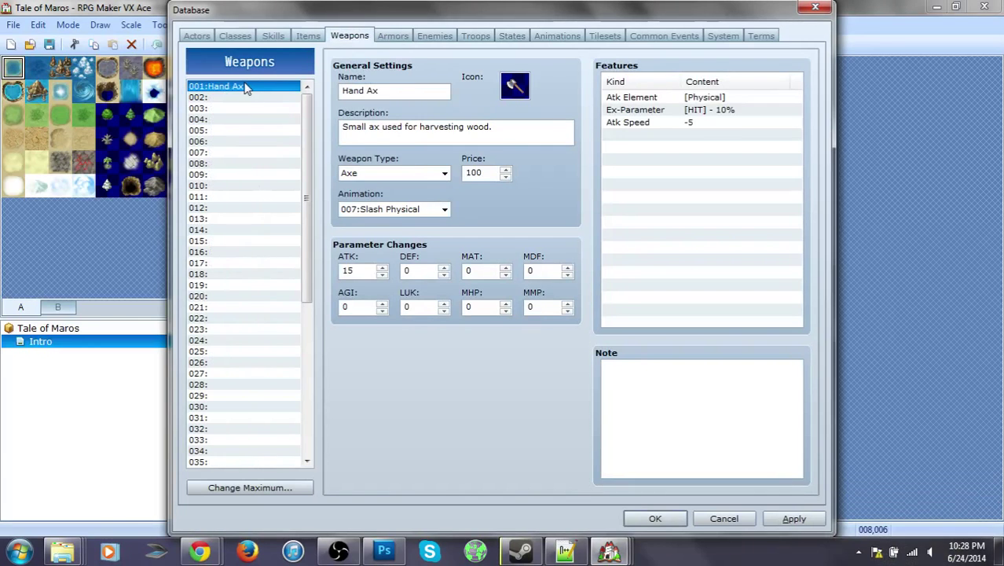
key(Delete)
Wipe the armours the same way: maximum 1, raise it again, clear Casual Clothes.
click(382, 39)
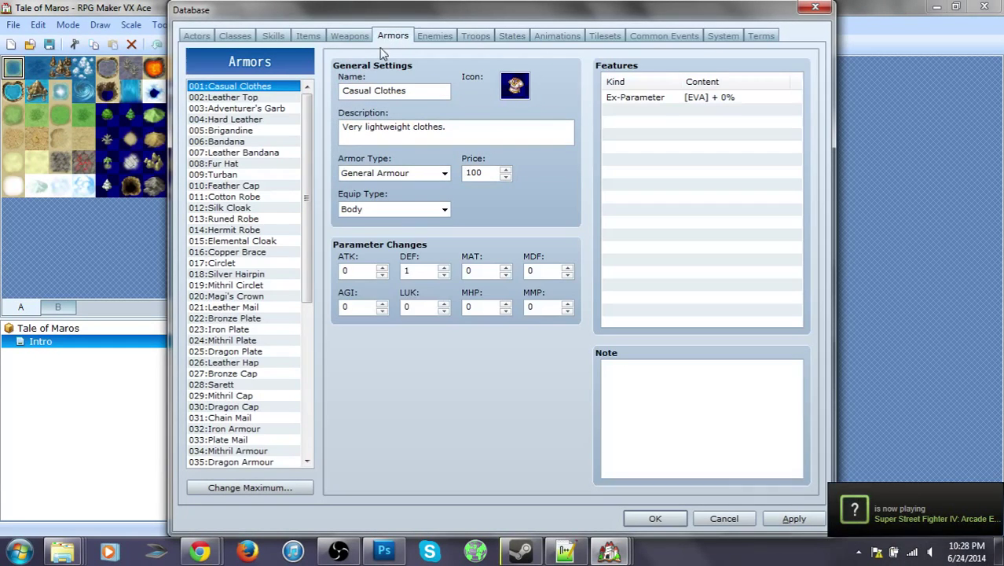
click(250, 488)
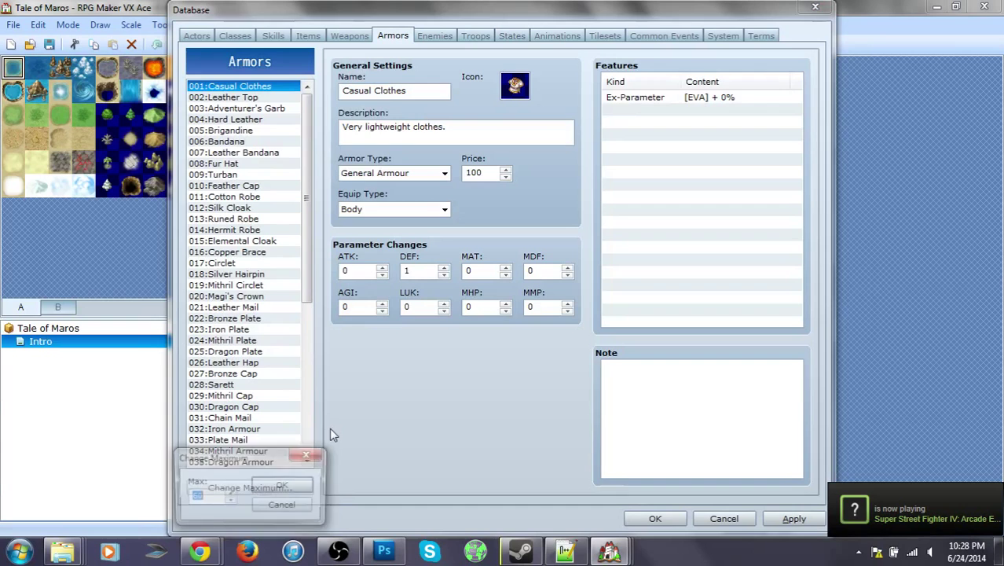
text(1)
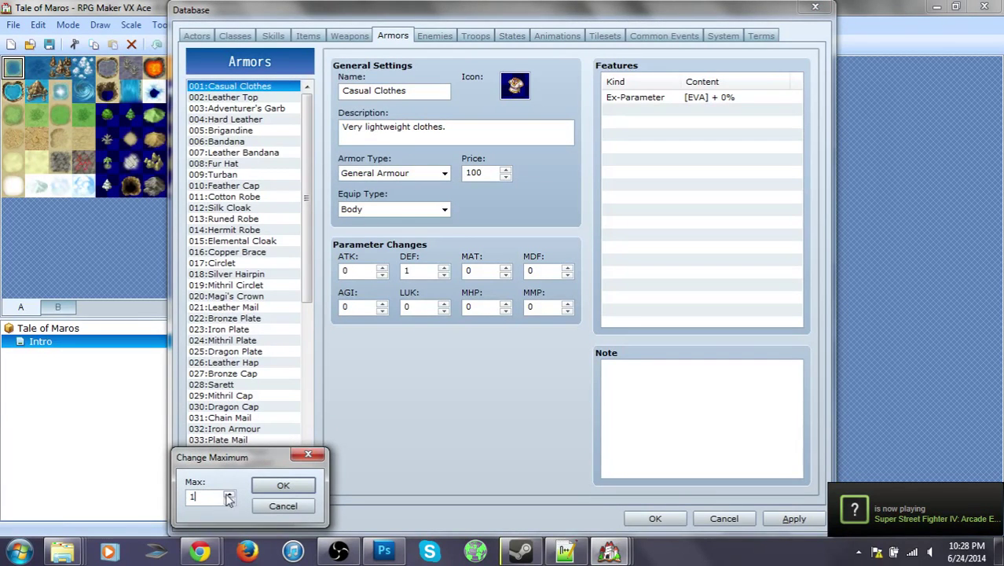
click(275, 486)
click(247, 489)
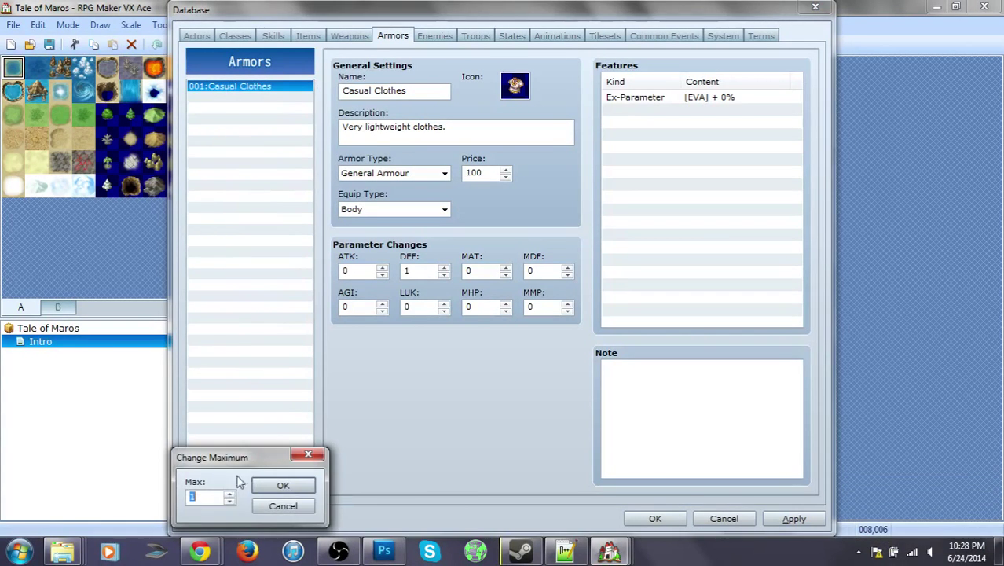
text(60)
click(279, 485)
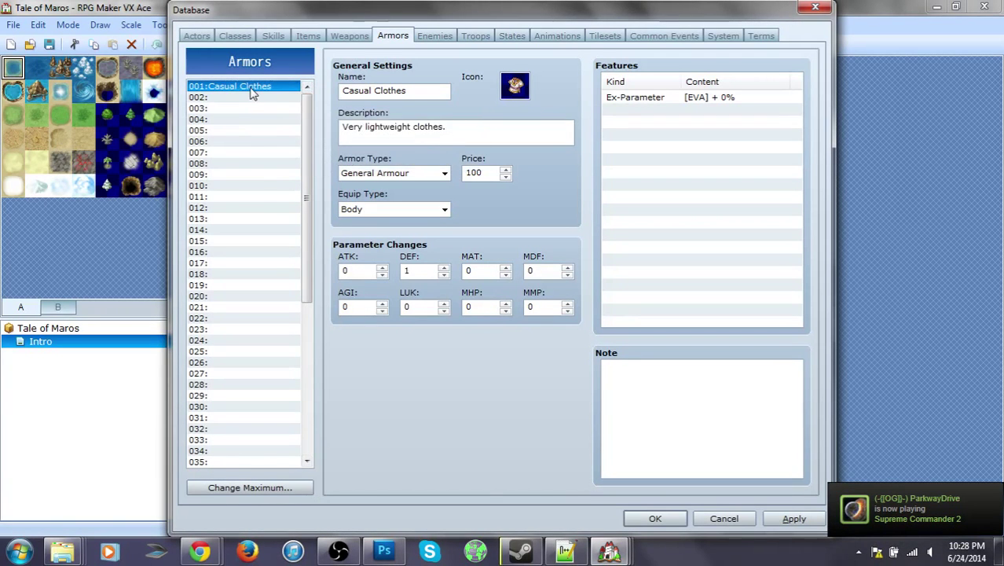
key(Delete)
click(425, 38)
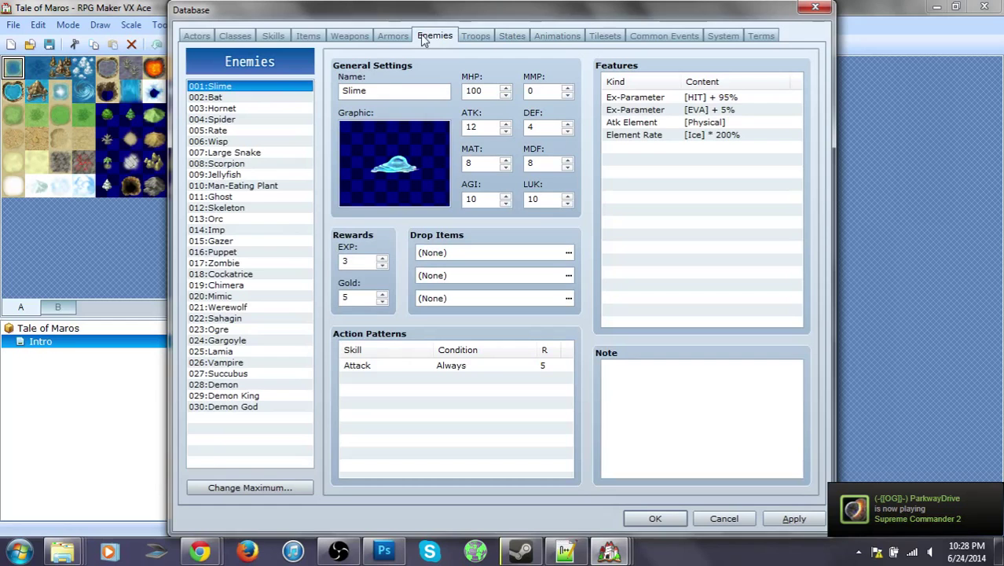
Browse the enemies from Scorpion to Demon God, then the troop and state lists.
drag(228, 242, 230, 408)
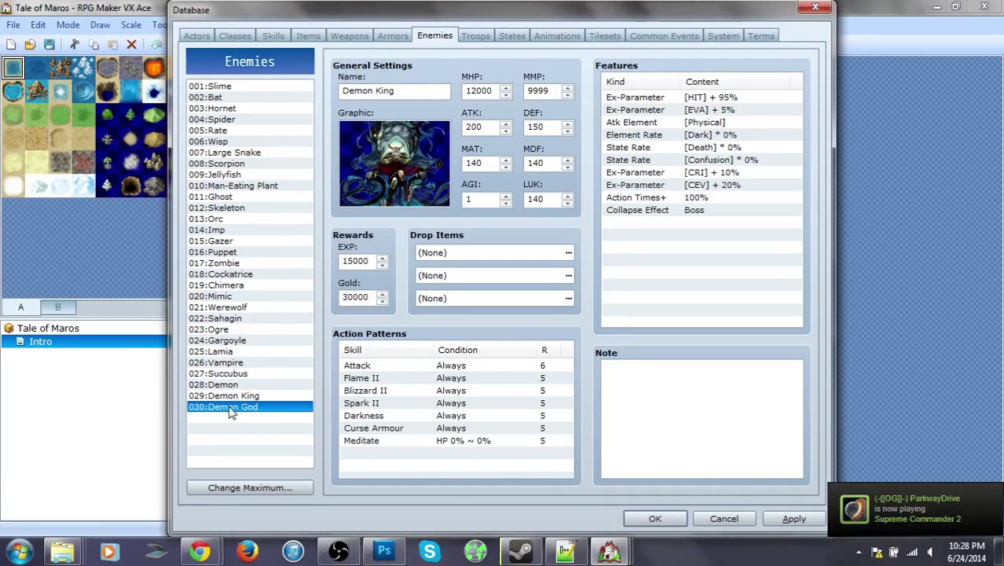
drag(230, 413, 228, 163)
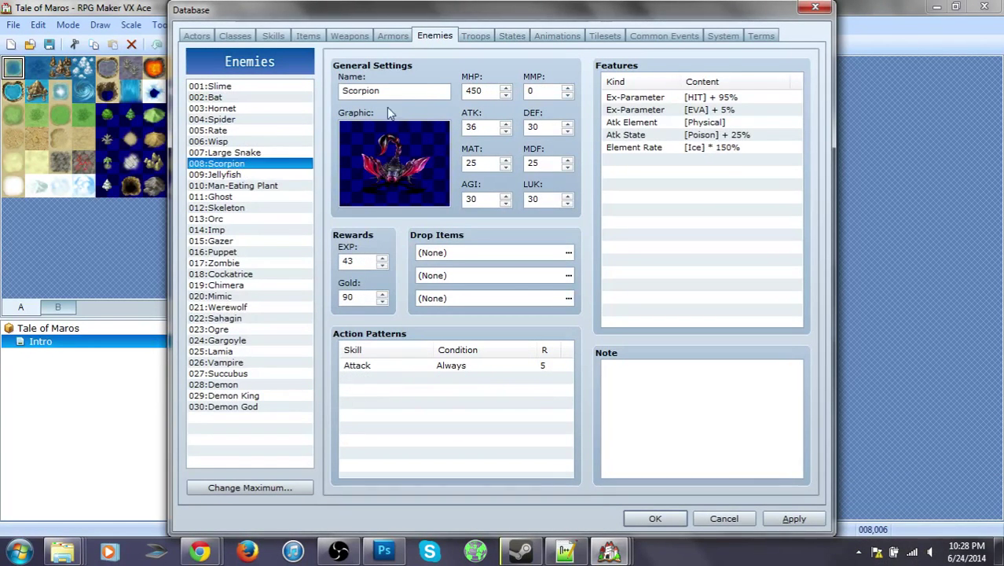
click(475, 36)
mouse_move(228, 212)
mouse_down()
mouse_move(234, 408)
mouse_move(272, 156)
mouse_up()
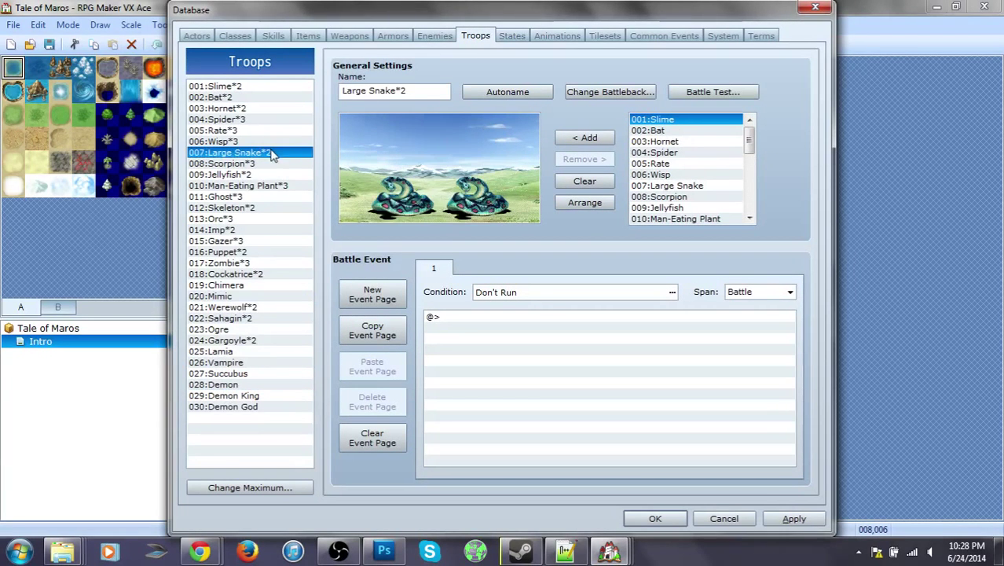
click(512, 35)
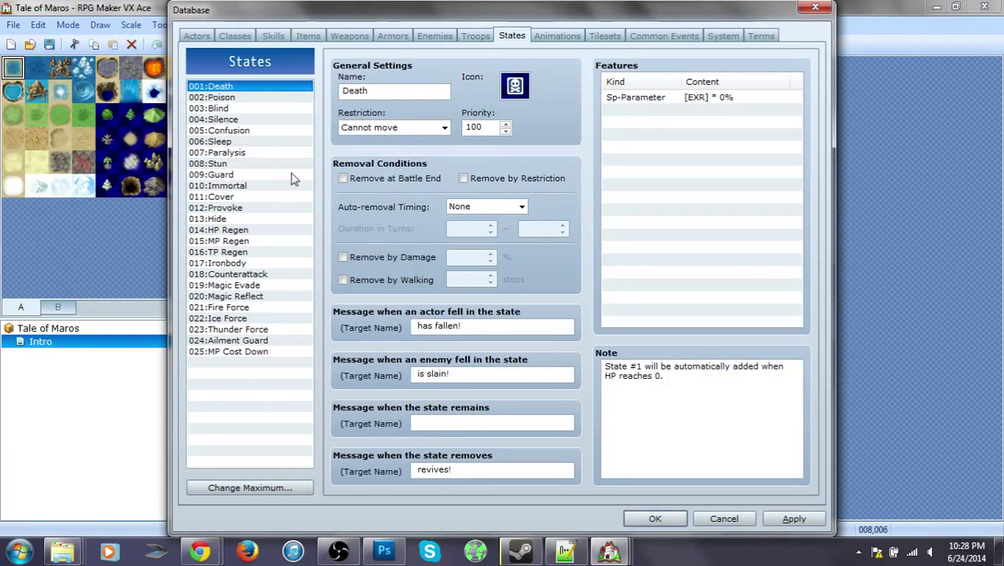
click(434, 35)
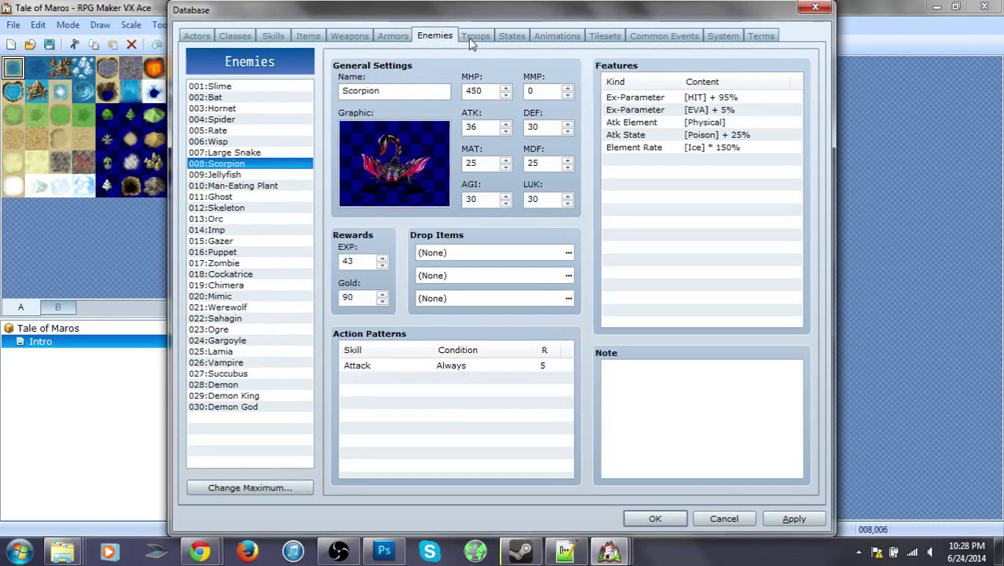
click(475, 35)
click(434, 35)
click(511, 35)
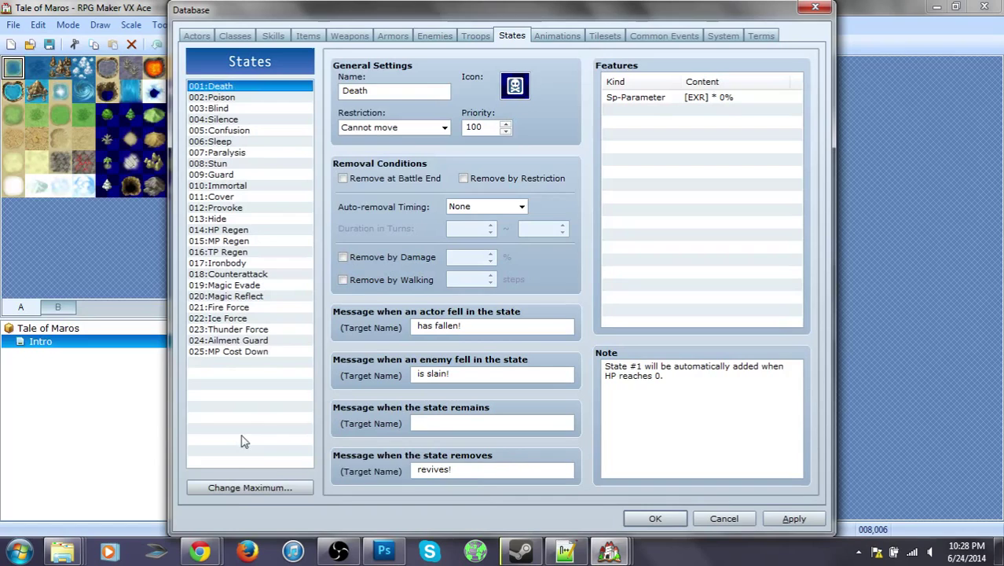
Look over the animations, then view the Exterior, Interior and Dungeon tilesets.
click(557, 35)
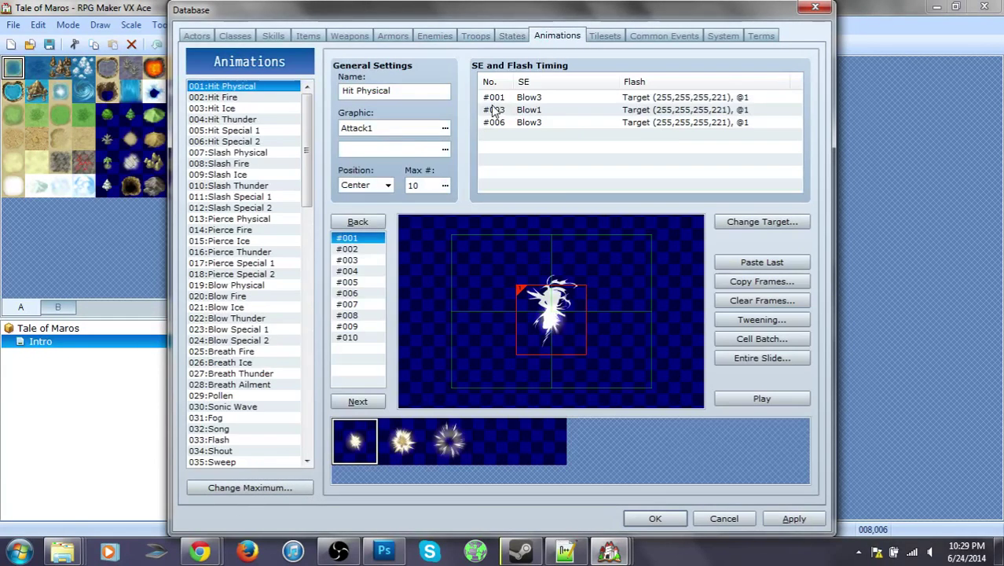
mouse_move(306, 154)
mouse_down()
mouse_move(306, 444)
mouse_move(292, 140)
mouse_move(315, 298)
mouse_move(293, 135)
mouse_up()
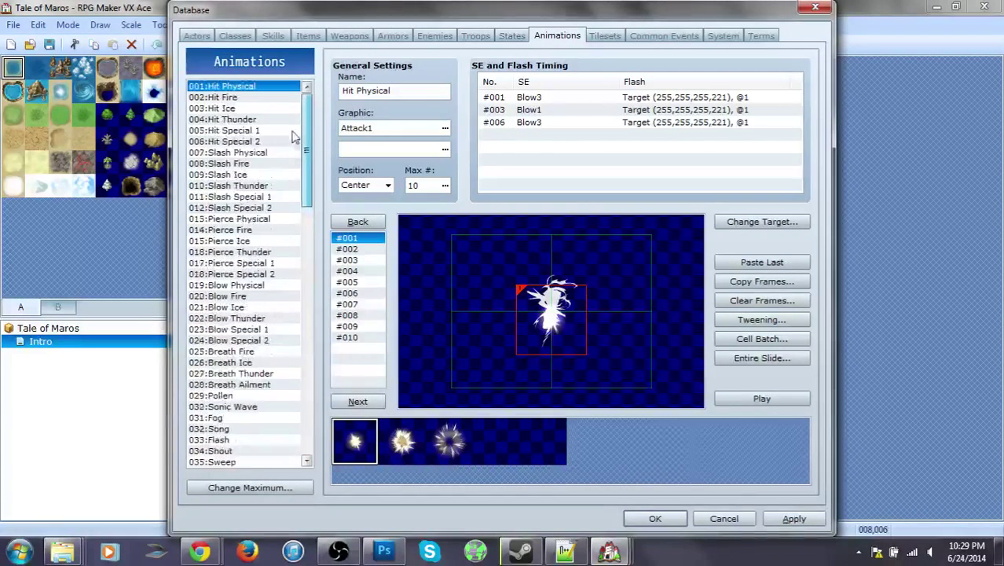
click(602, 36)
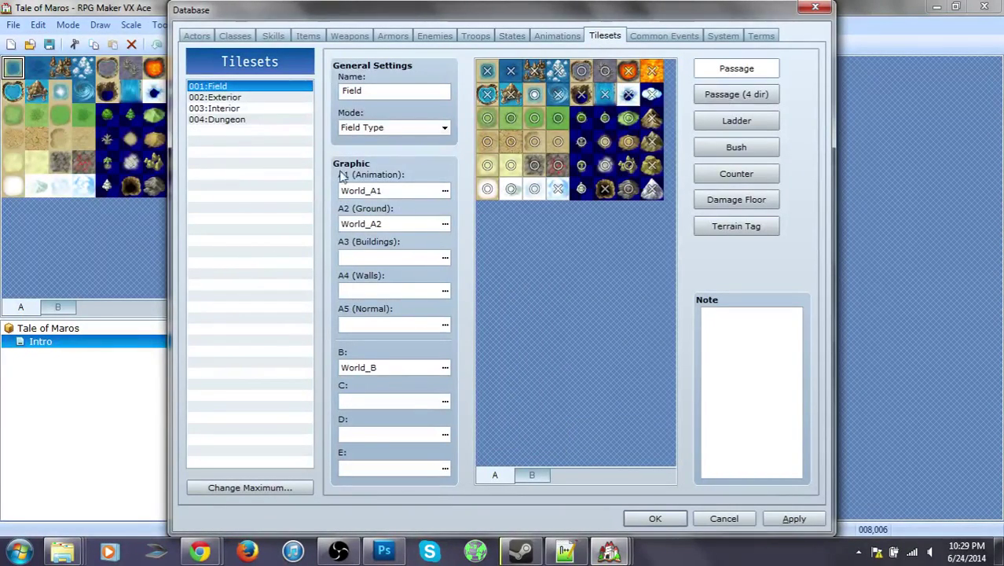
click(218, 98)
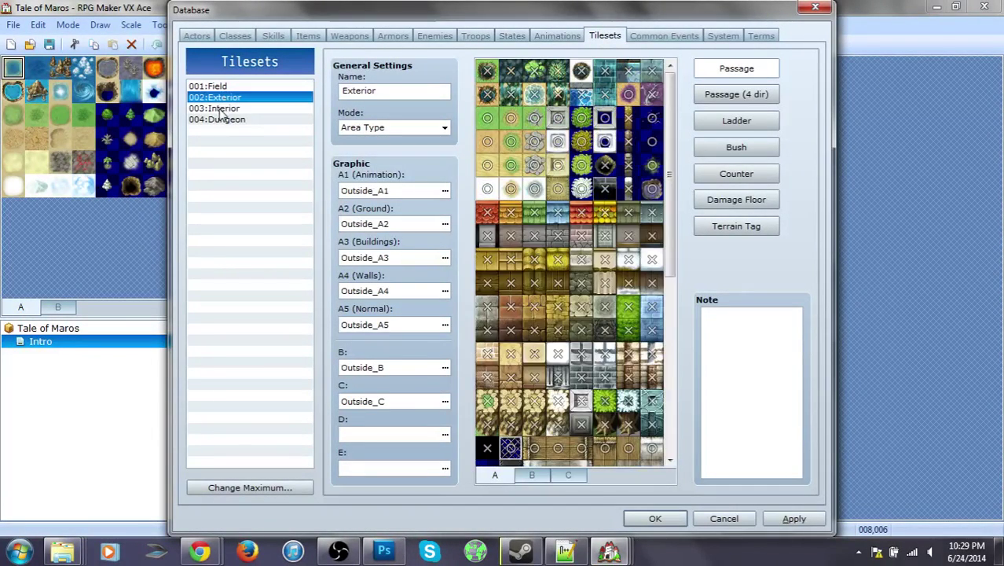
click(220, 109)
click(228, 120)
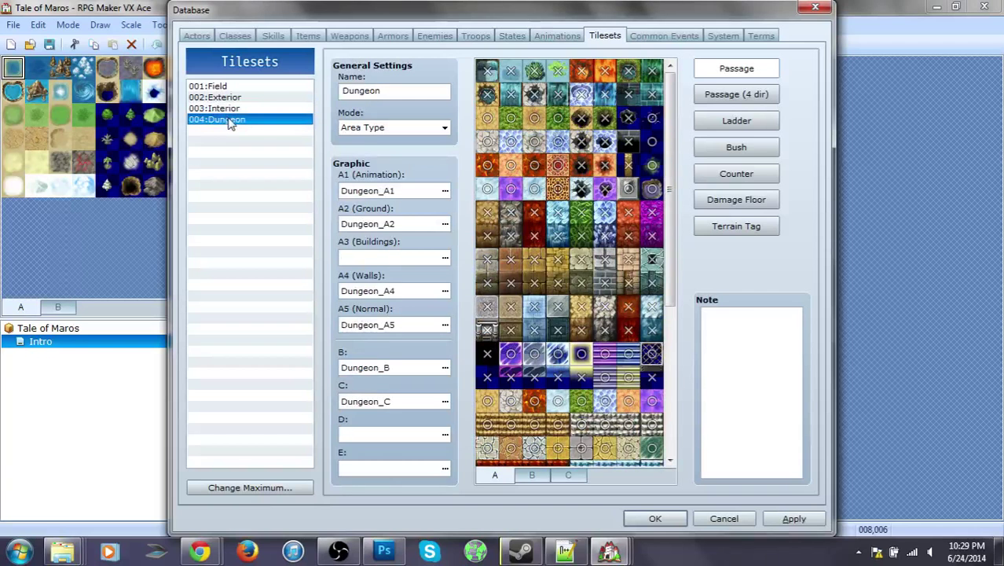
Raise the tileset maximum to 10 and name slot 005 'Royal Tile Set' with Area Type mode.
click(269, 486)
text(10)
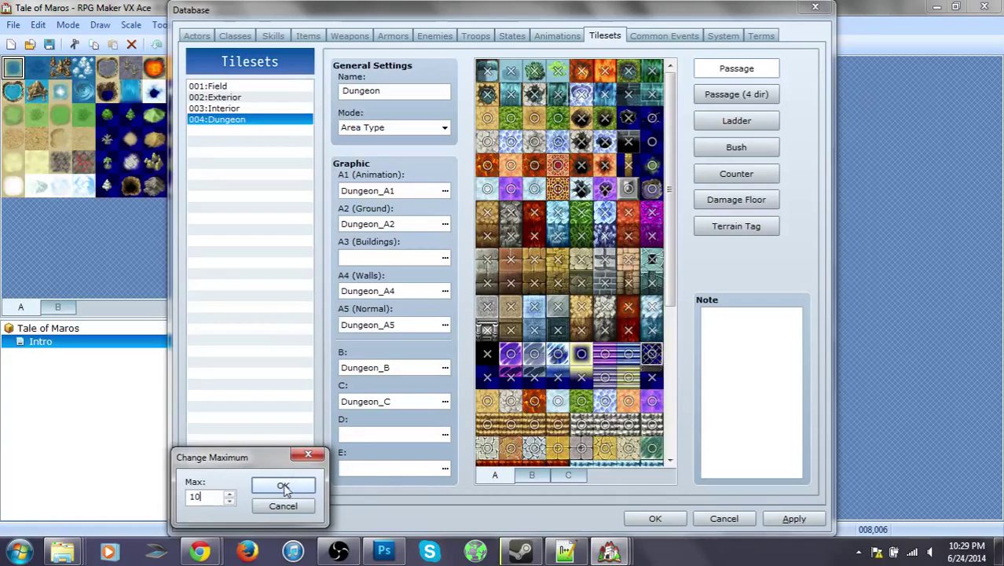
click(283, 484)
click(226, 132)
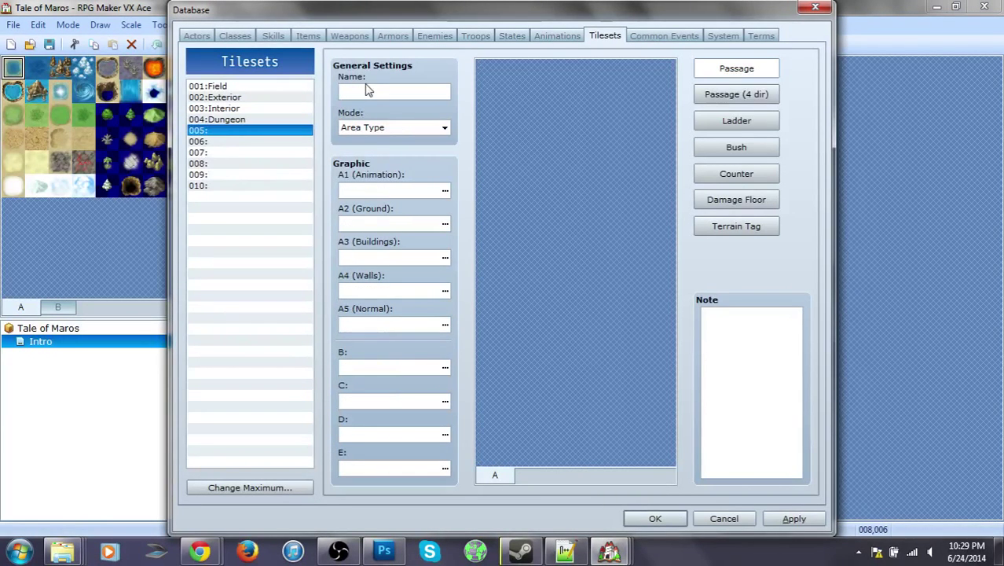
click(389, 128)
click(384, 89)
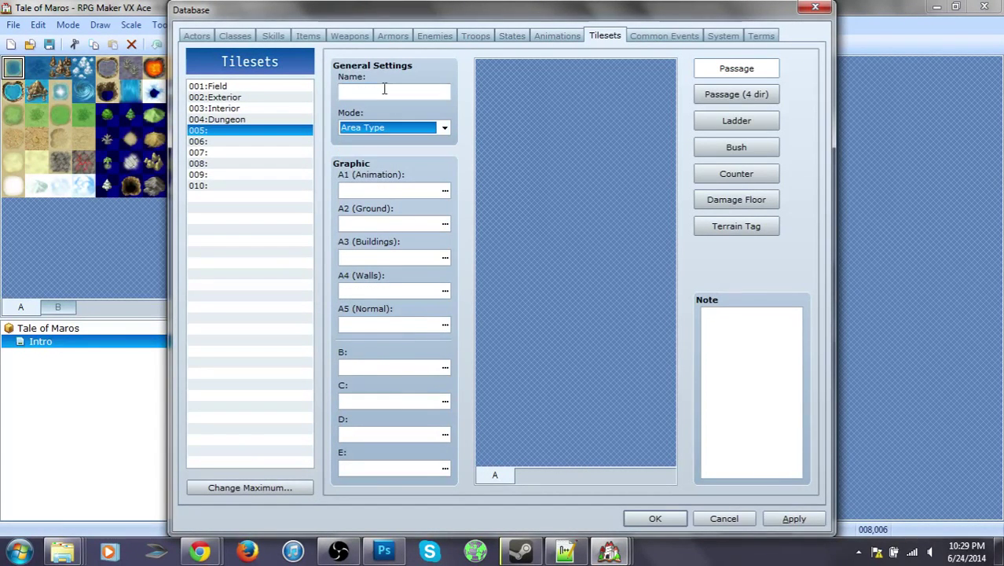
text(R)
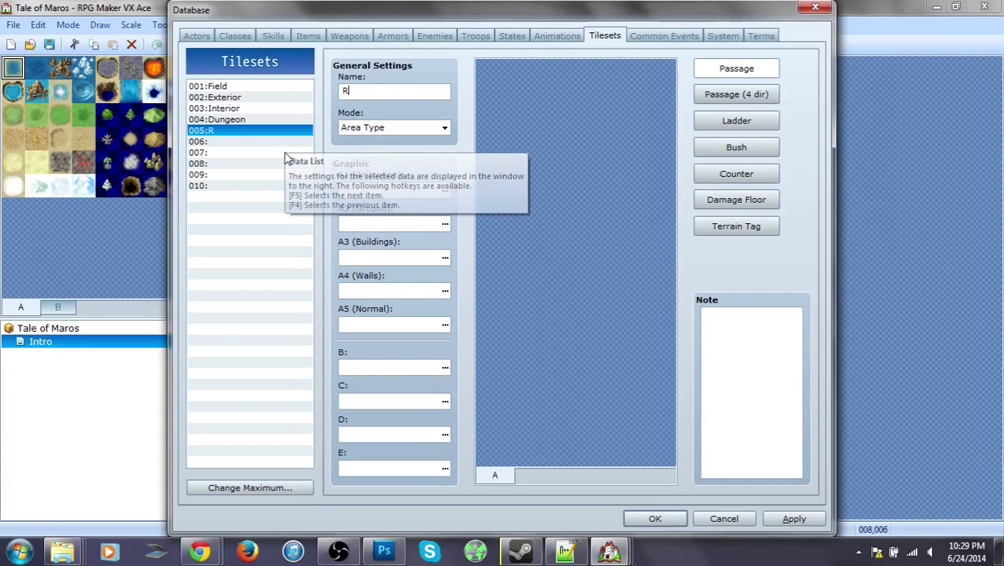
text(oyal T)
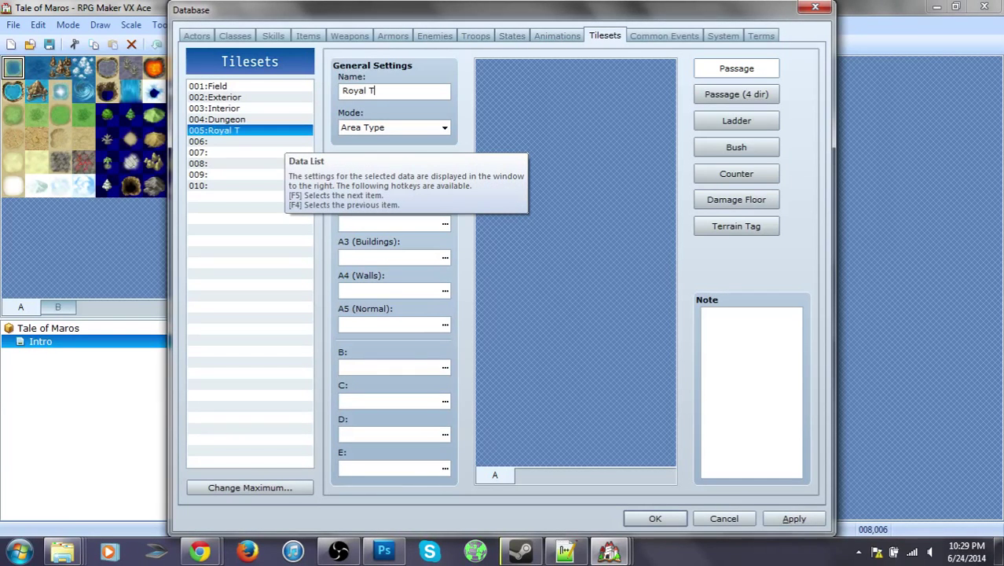
text(ile Set)
Save the Royal Tile Set name, glance at the Resource Manager, and reopen the Database.
key(Return)
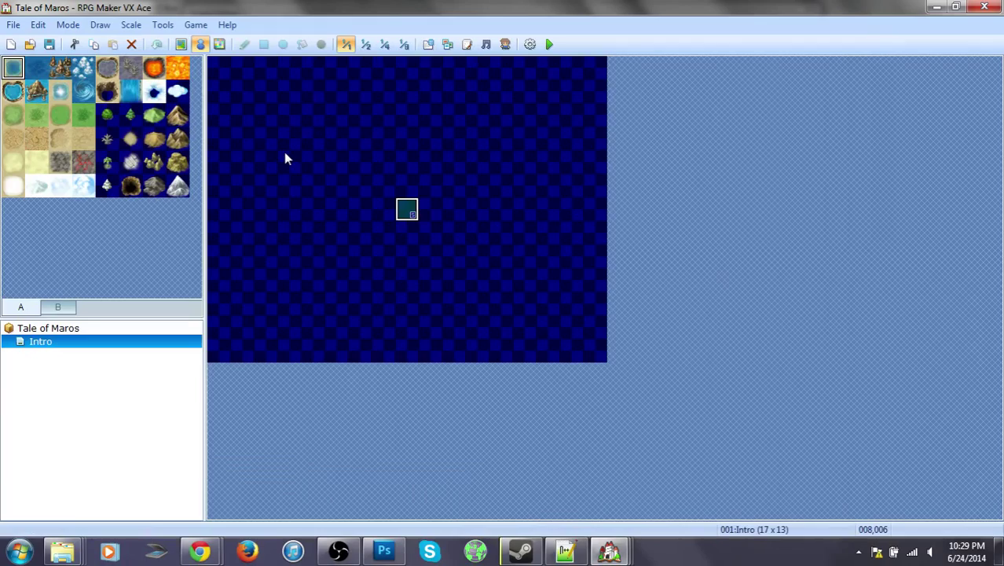
click(451, 47)
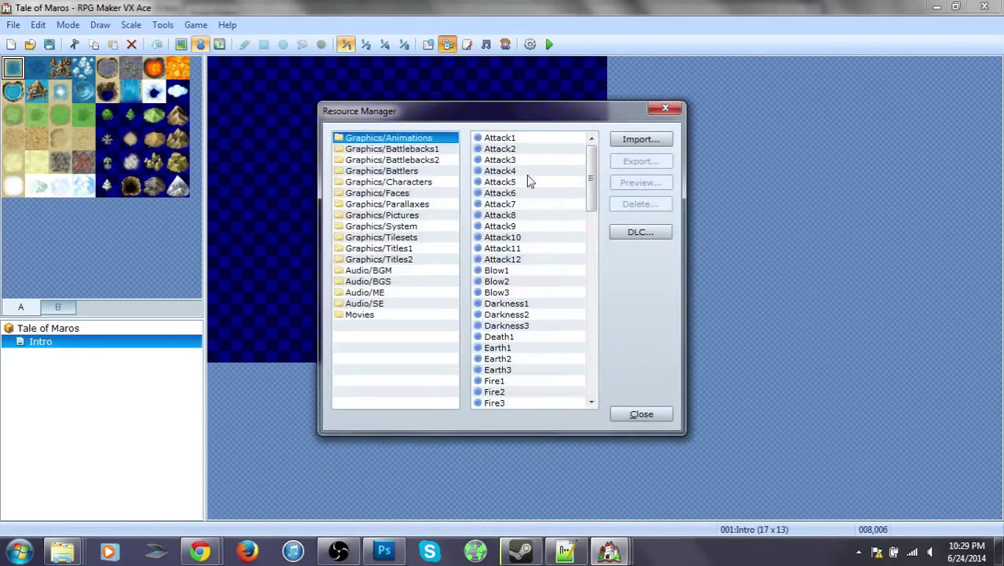
click(660, 111)
click(428, 45)
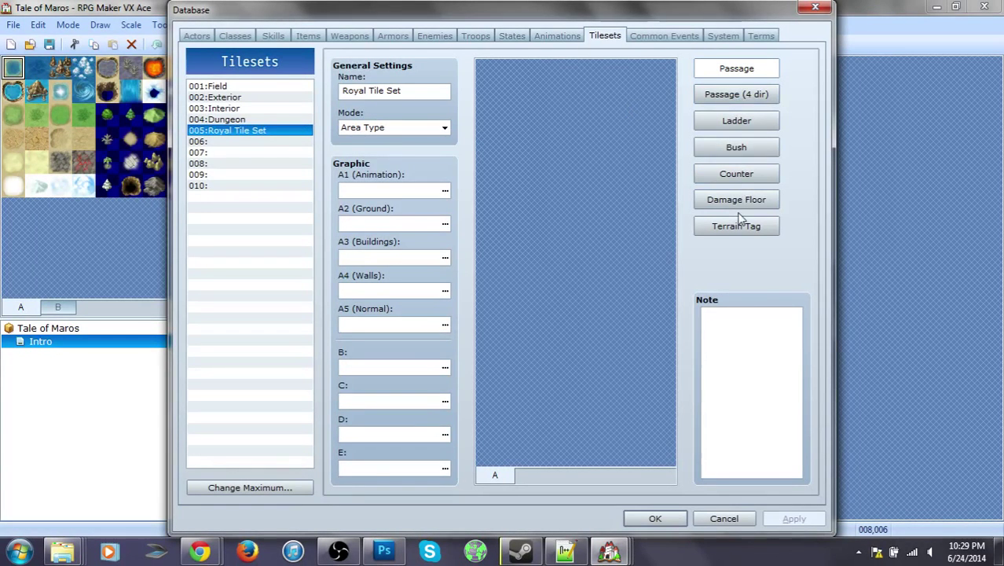
click(431, 189)
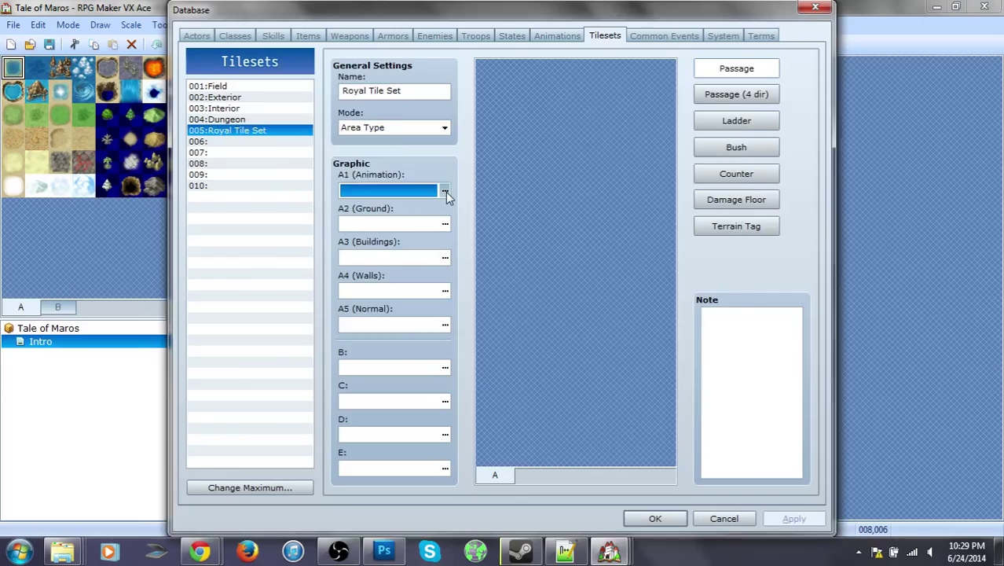
click(444, 191)
click(295, 354)
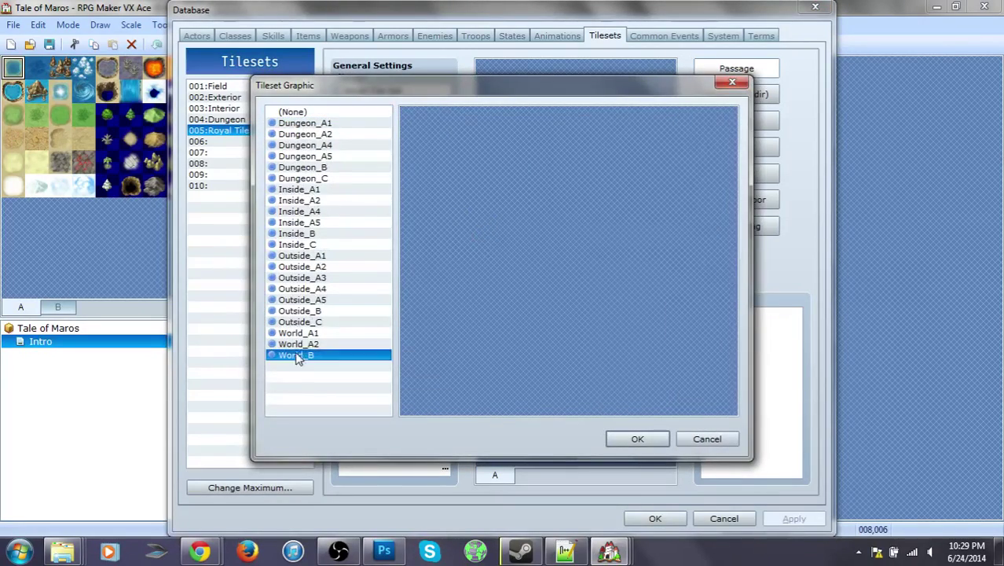
click(297, 332)
click(303, 313)
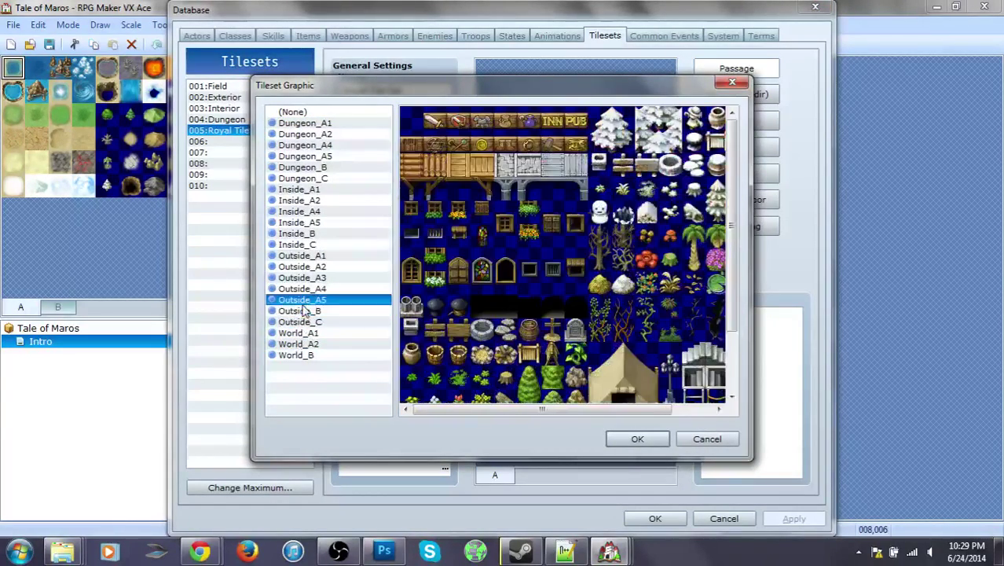
click(303, 313)
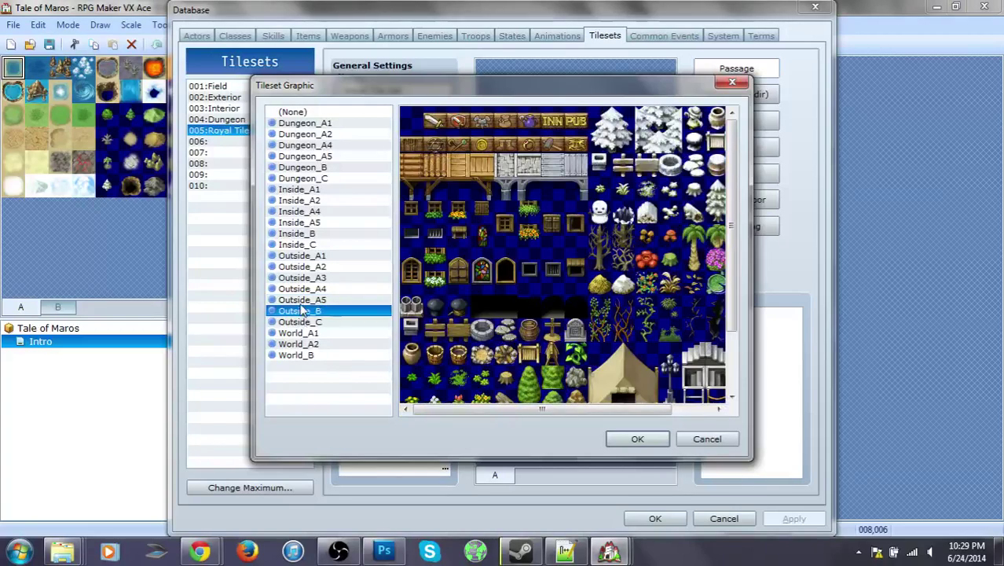
key(Down)
key(Down)
key(Down)
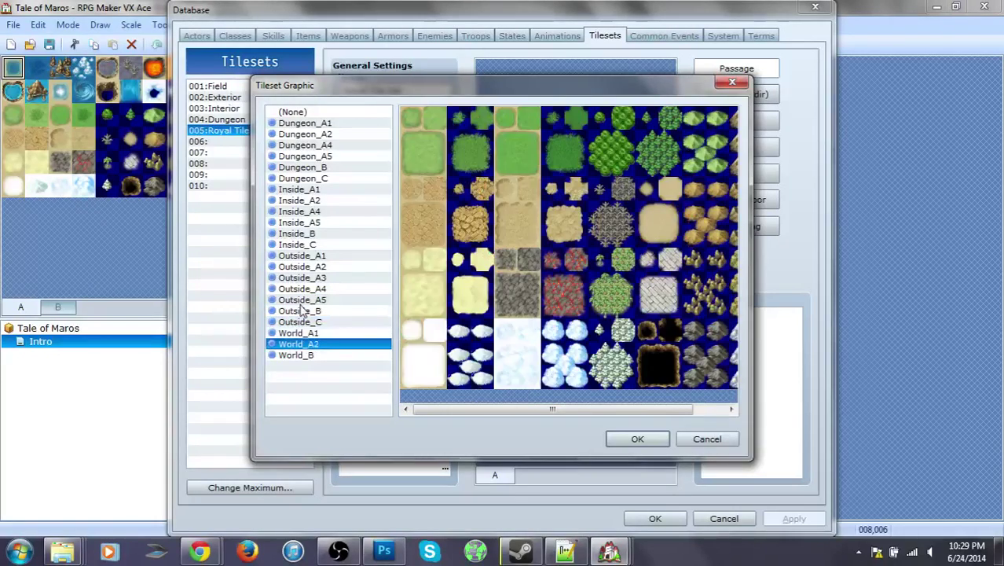
key(Down)
click(303, 299)
key(Up)
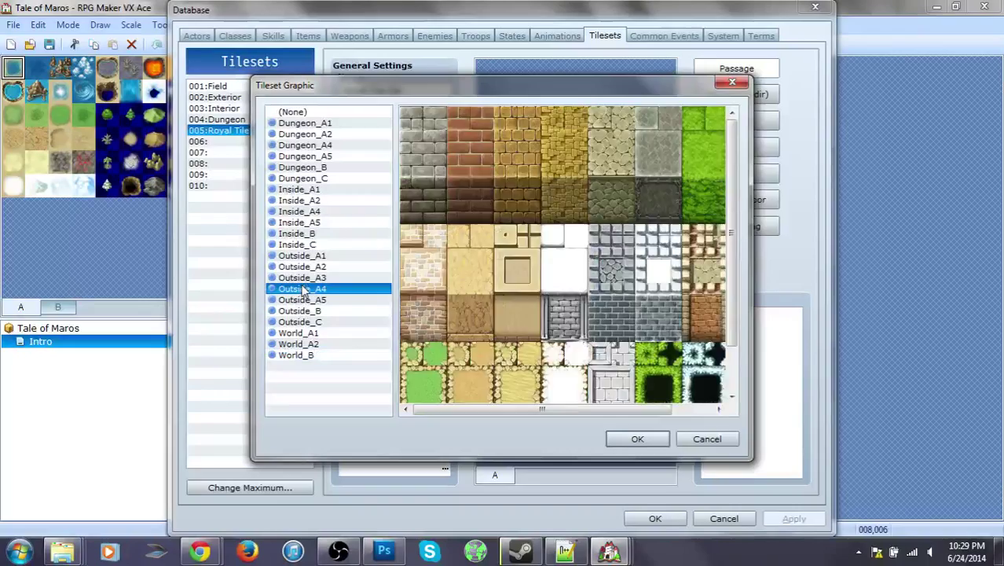
key(Up)
key(Up)
key(Up)
key(Up)
key(Up)
key(Up)
key(Up)
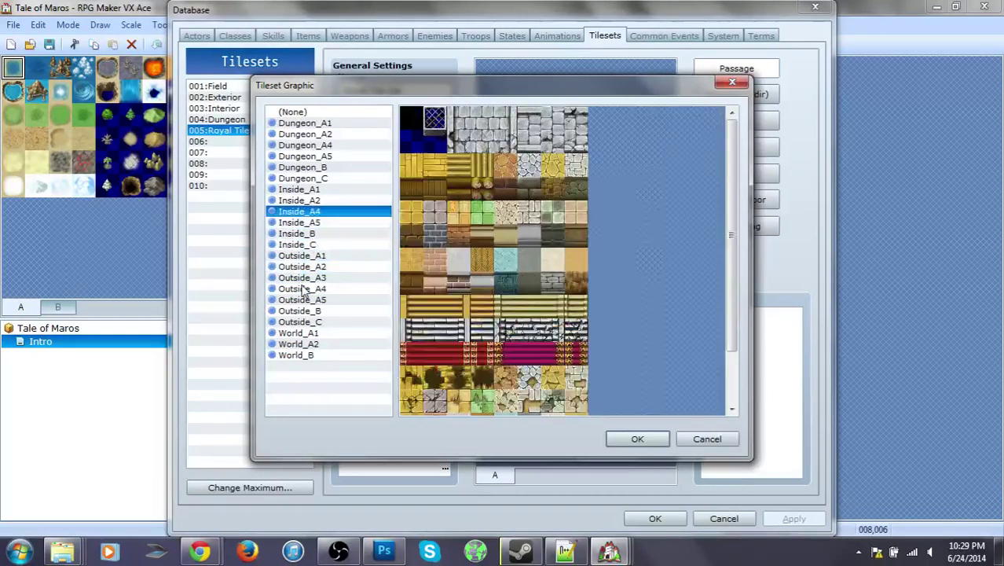
key(Up)
key(Up)
key(Down)
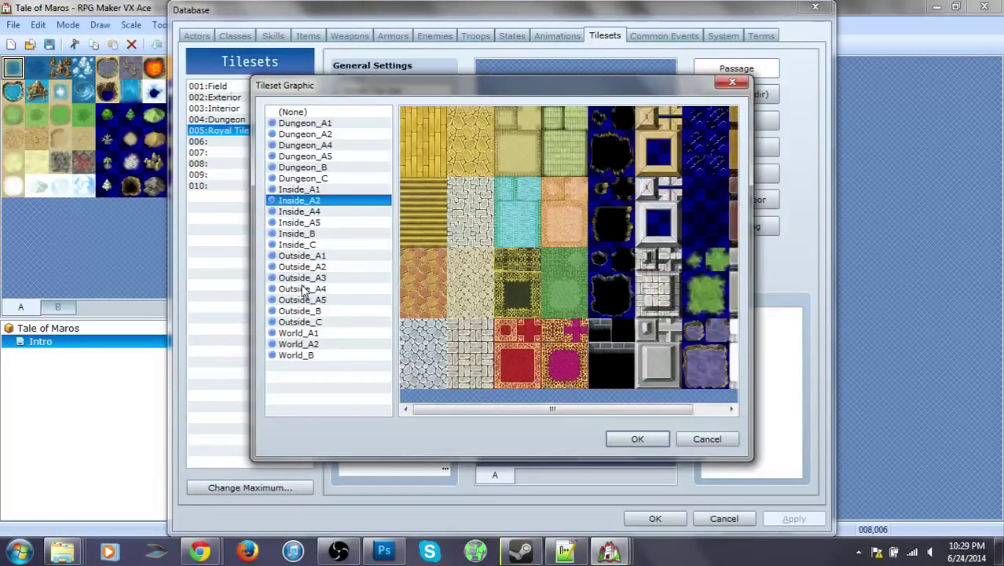
key(Up)
key(Up)
key(Up)
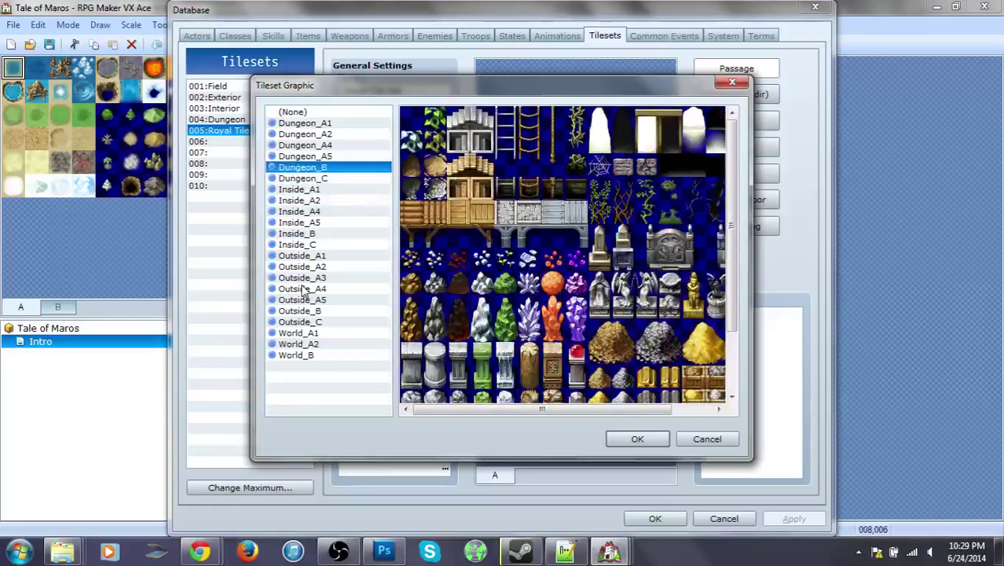
key(Up)
key(Up)
key(Up)
key(Up)
key(Up)
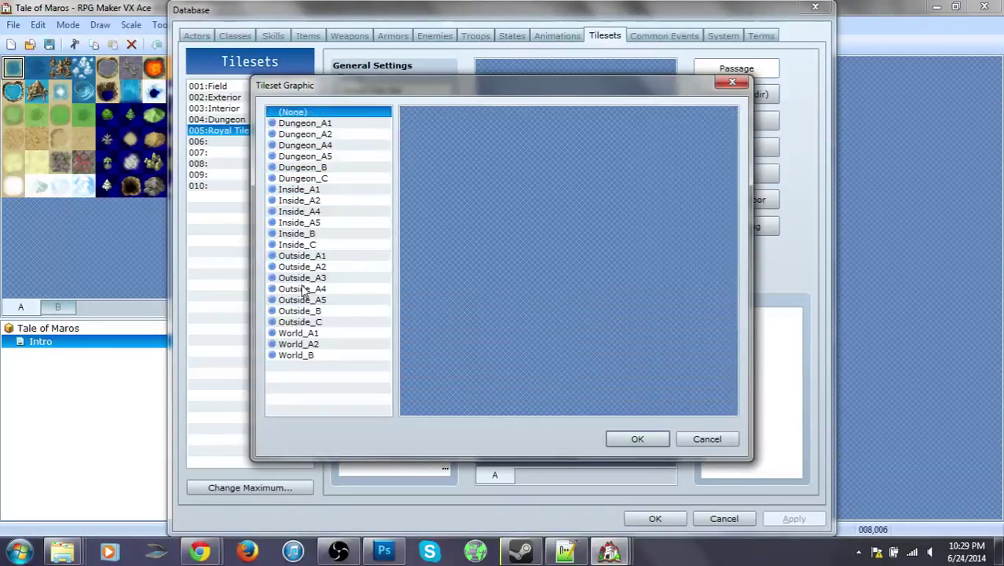
key(Down)
key(Down)
key(Down)
key(Down)
key(Down)
key(Down)
key(Down)
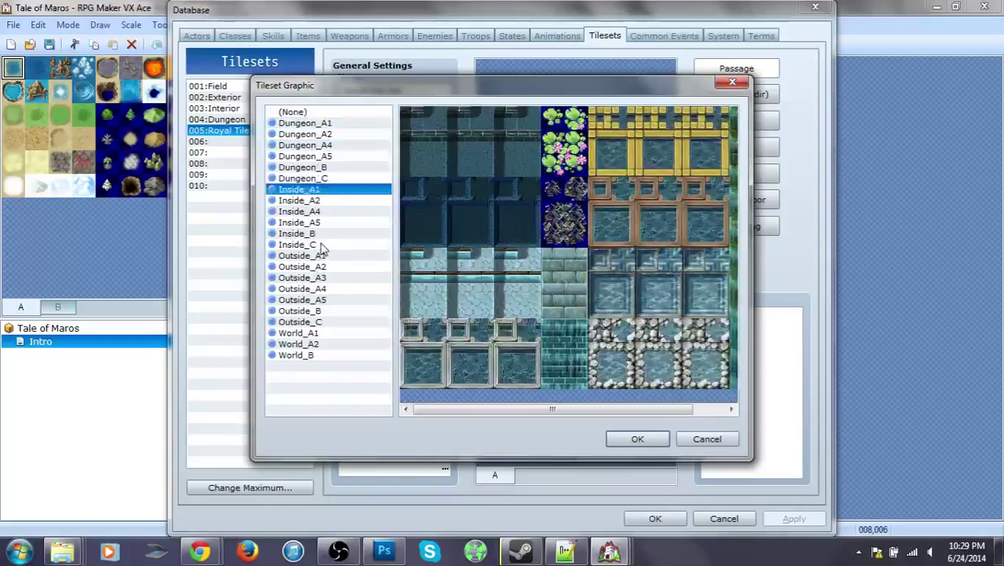
key(Down)
key(Down)
key(Down)
key(Down)
key(Down)
key(Down)
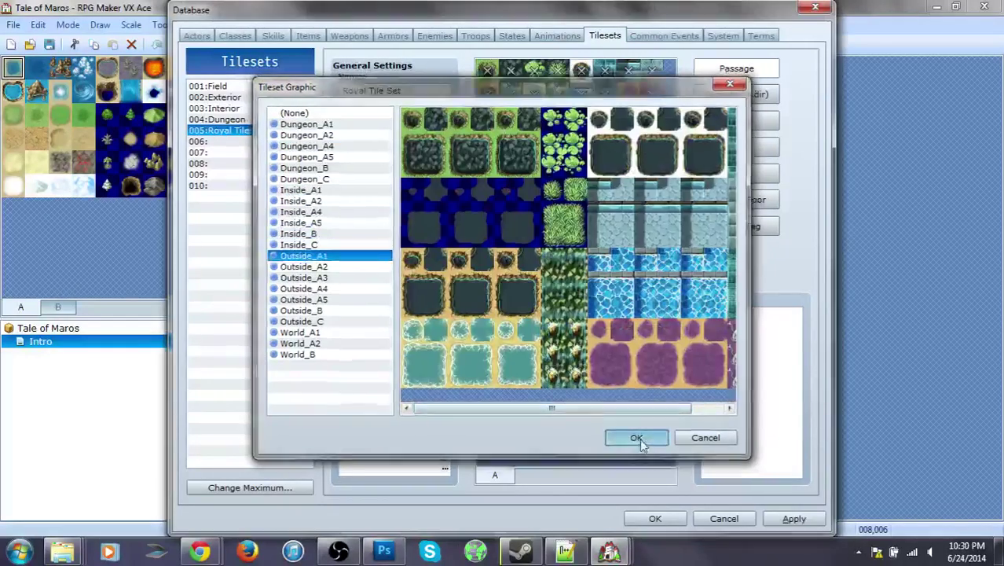
click(638, 439)
click(445, 191)
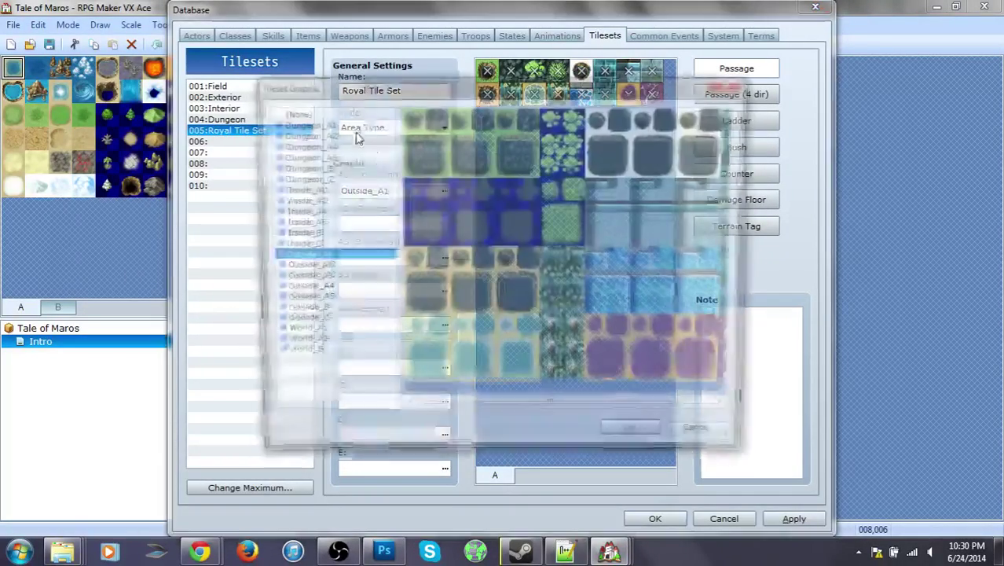
click(292, 111)
Leave A1 empty, toggle one Field tile's passage and restore it, then view Common Events.
click(638, 441)
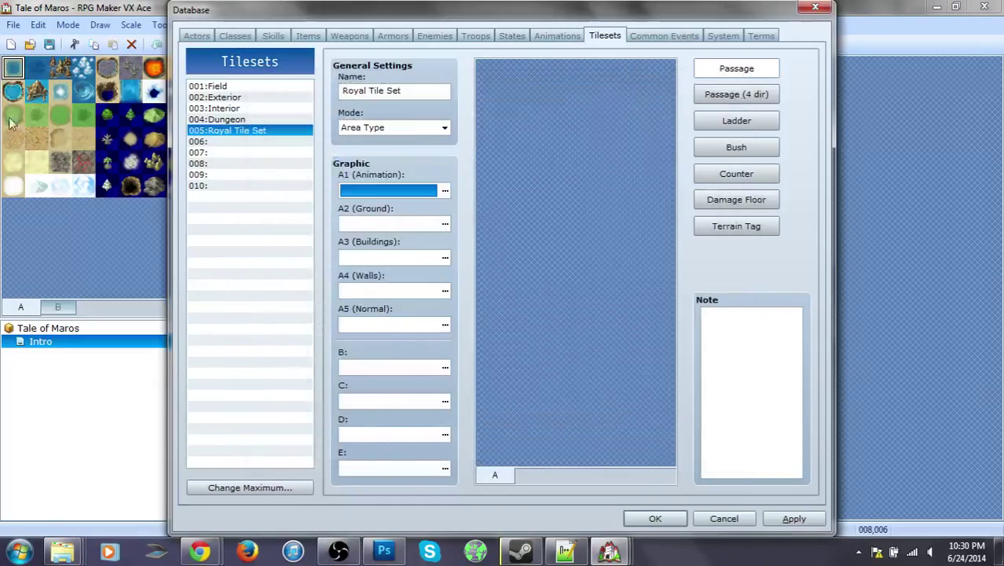
click(239, 119)
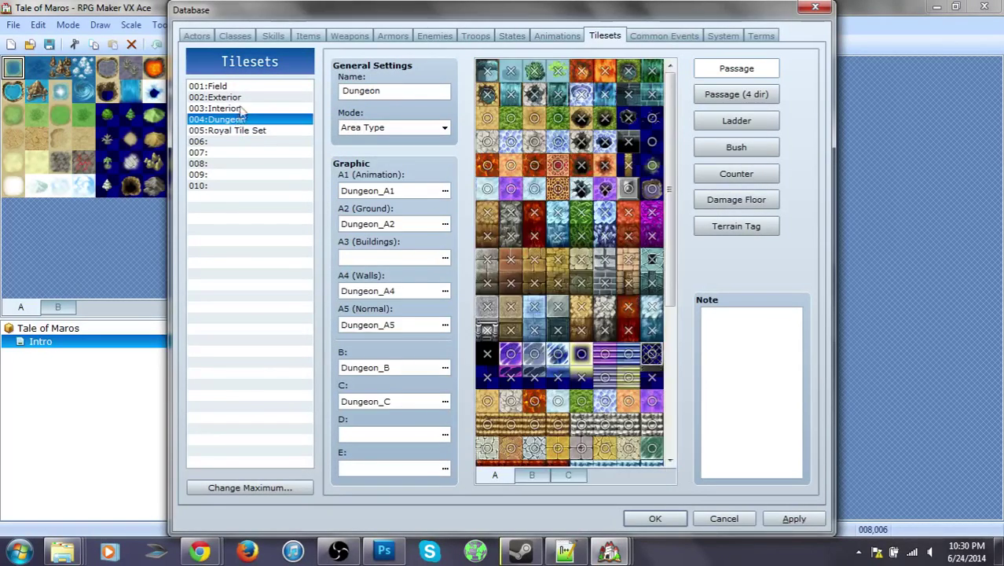
click(244, 86)
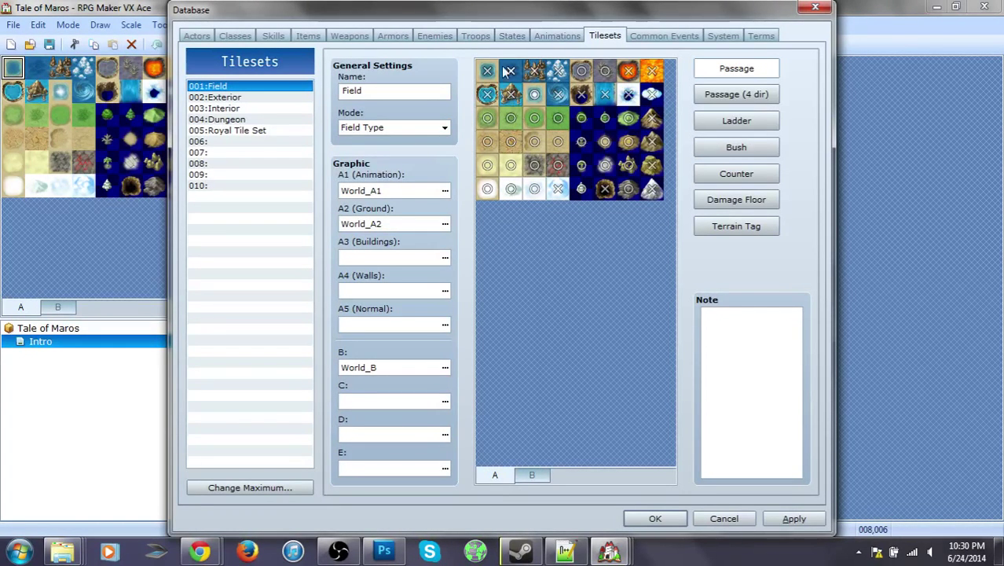
click(564, 195)
click(558, 192)
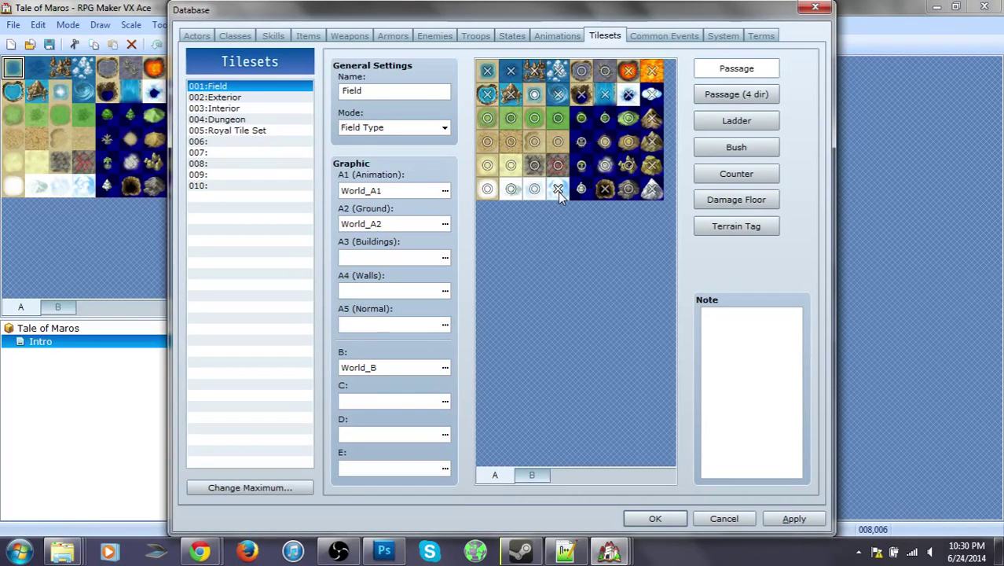
click(560, 191)
click(560, 190)
click(657, 36)
click(458, 180)
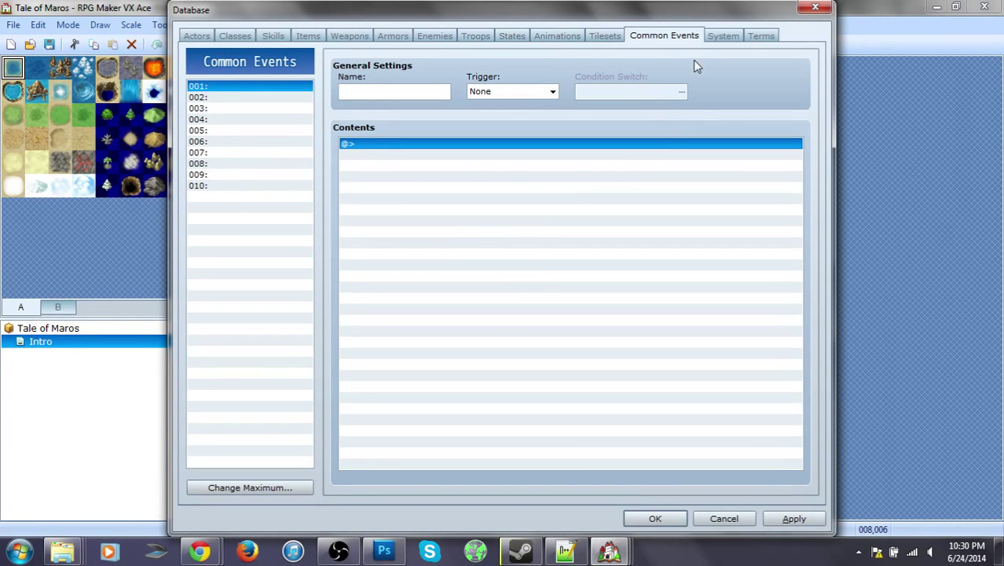
Remove and re-add actor 001 as the System tab's initial party, then go to Terms.
click(729, 36)
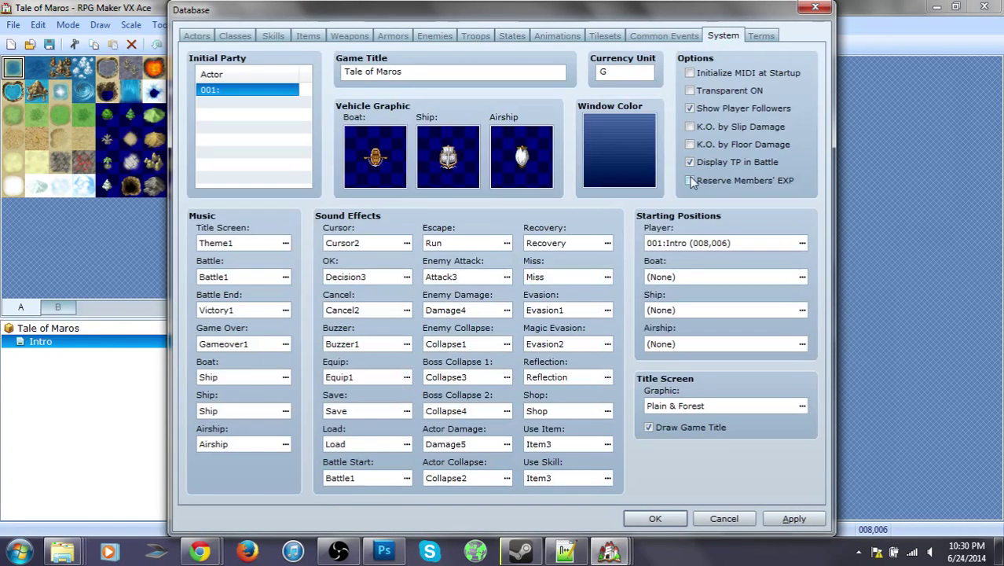
click(693, 33)
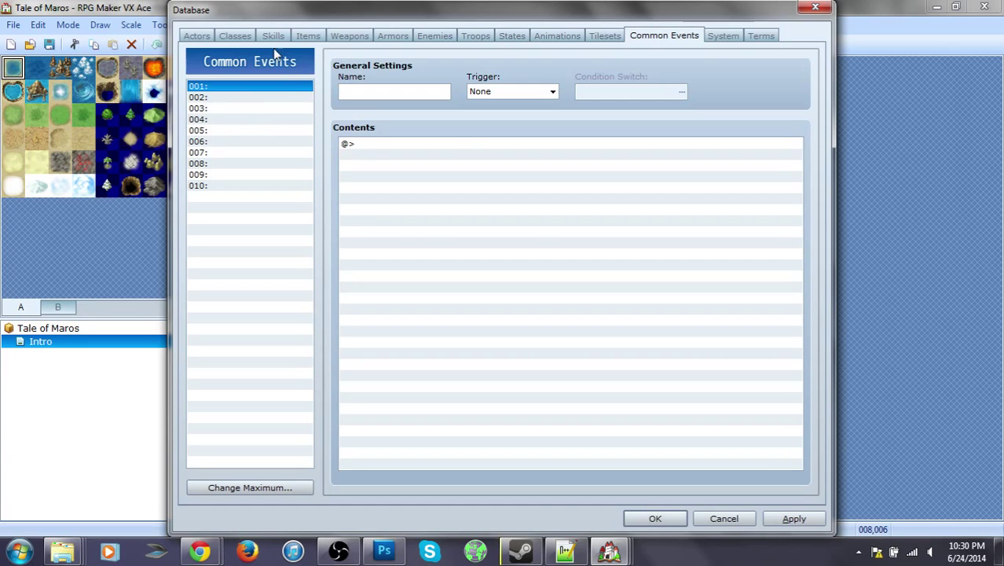
click(720, 35)
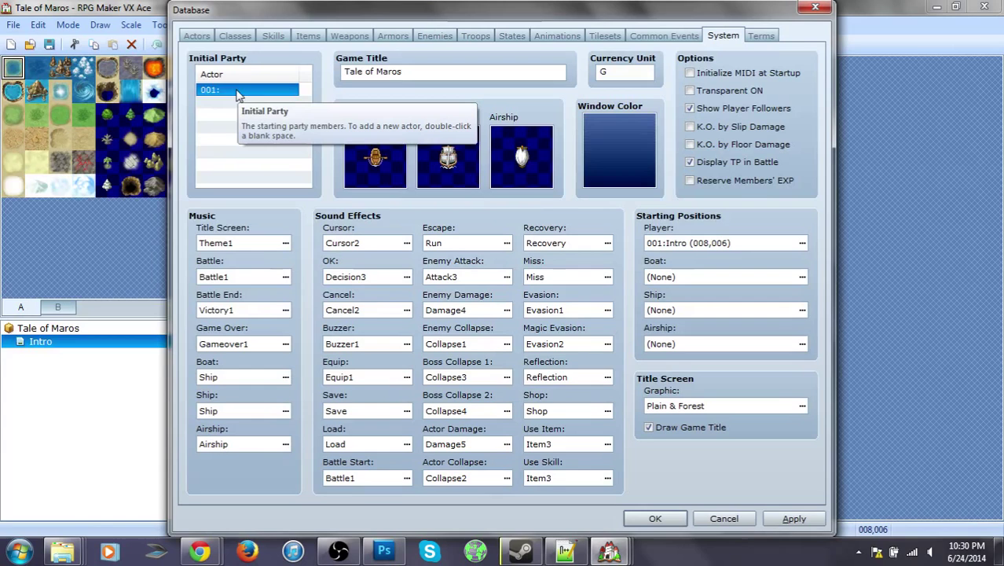
right_click(250, 91)
click(266, 111)
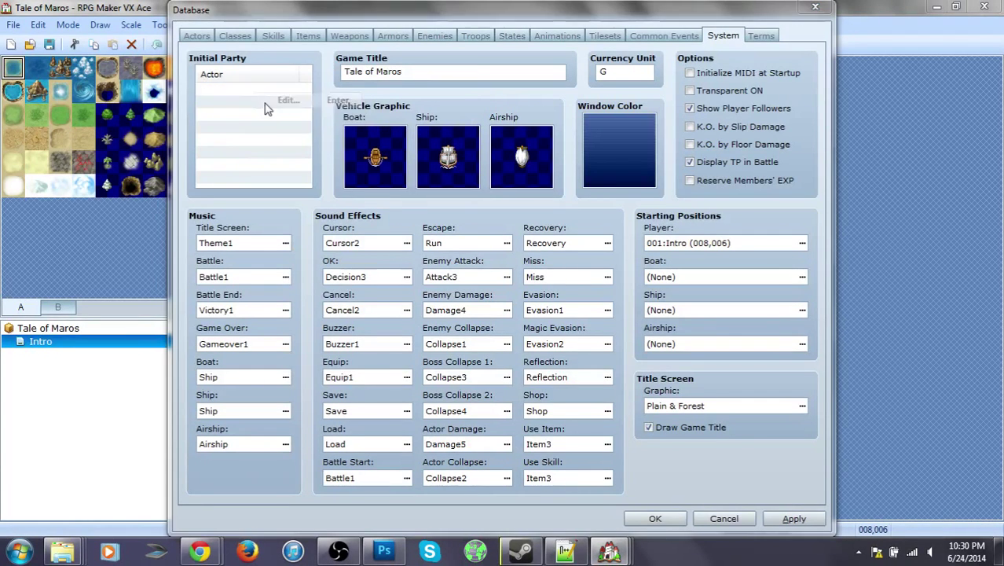
click(316, 124)
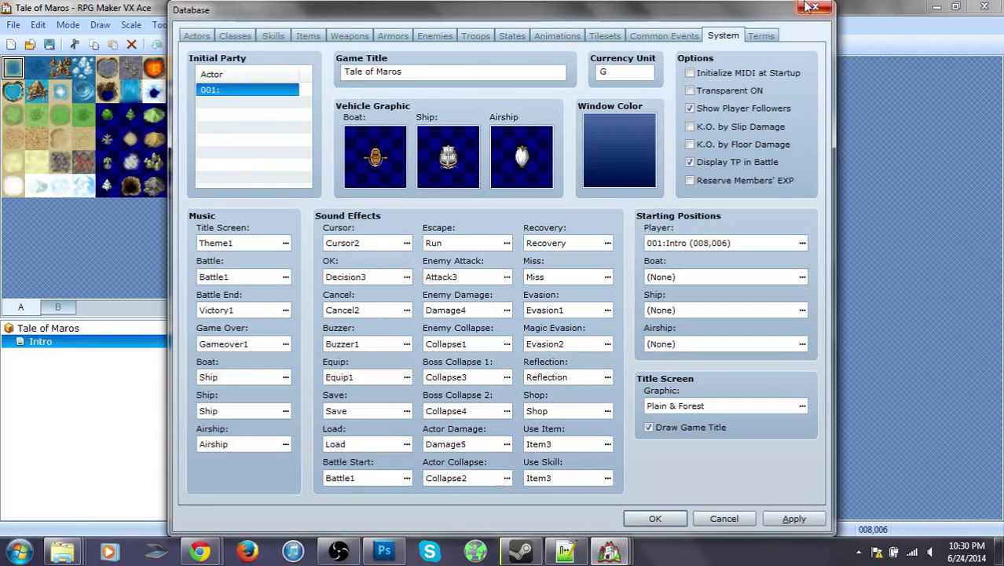
click(761, 36)
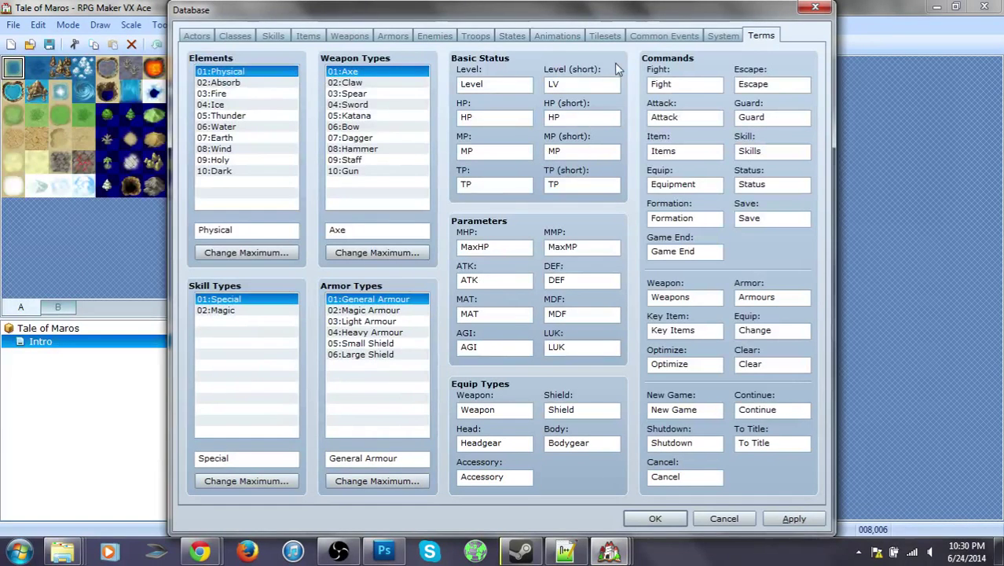
Set the short Level term to LVL, HP to Health Points and MP to Mana Points.
double_click(555, 85)
click(578, 88)
click(497, 120)
text(H)
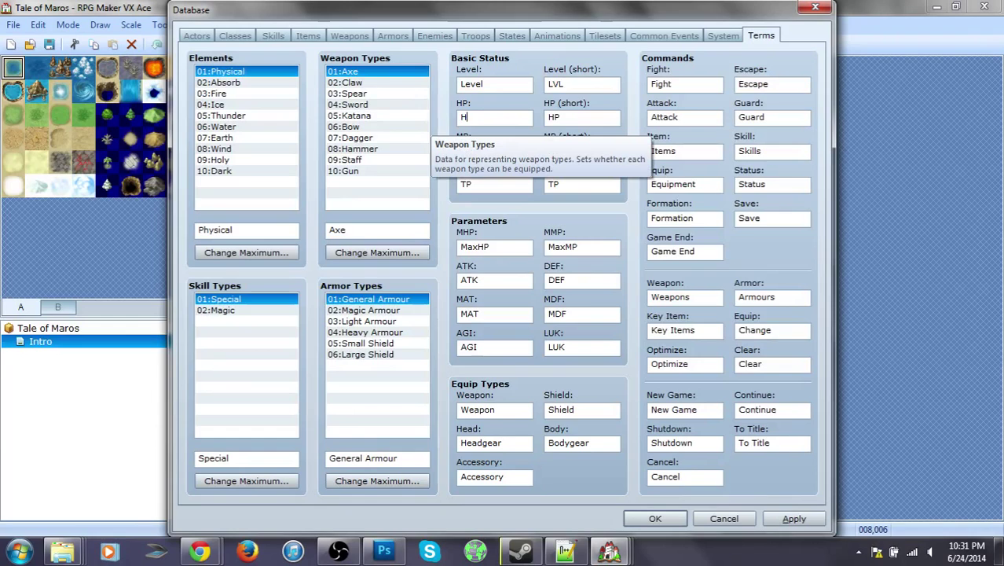
text(el)
text(al)
text(th)
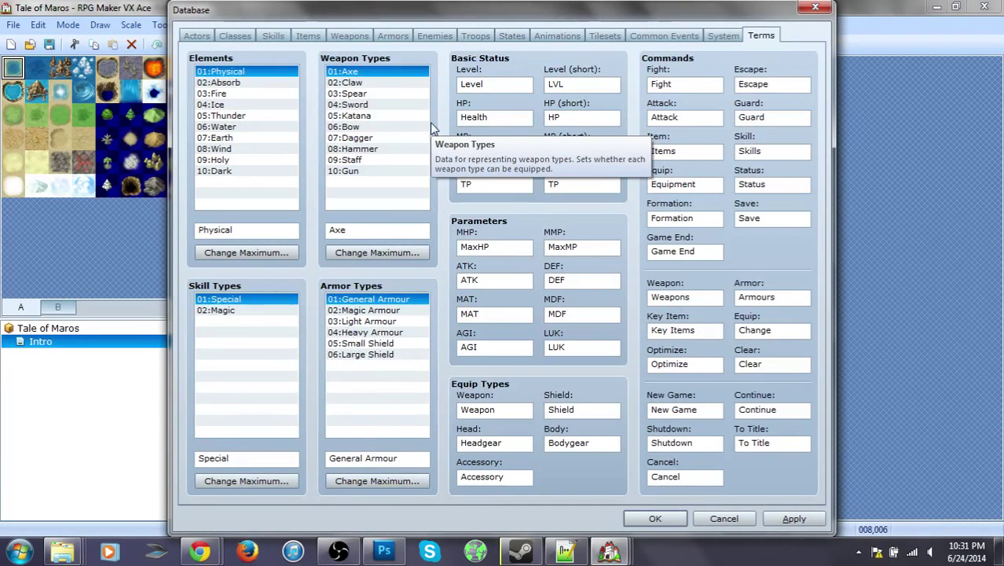
text(nts)
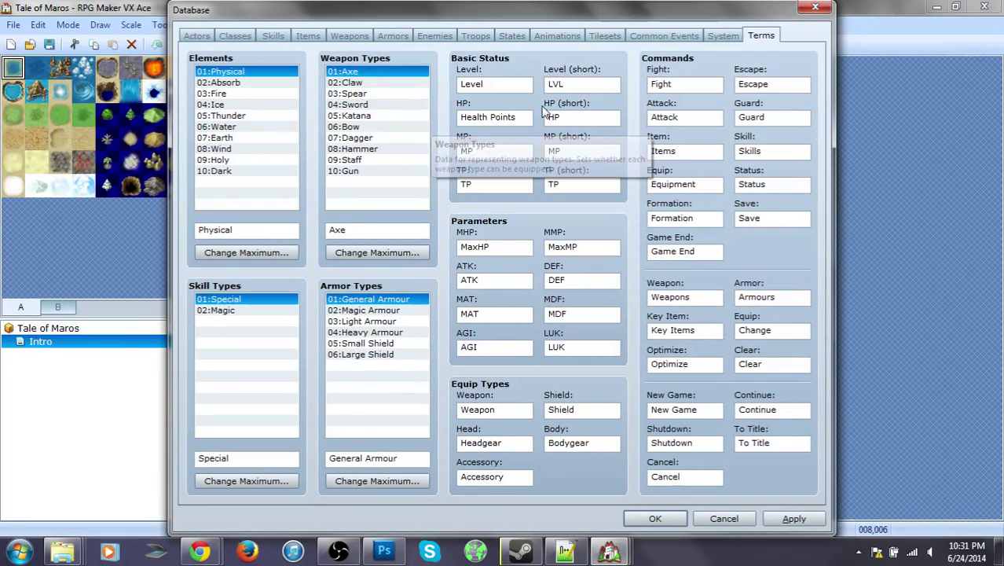
double_click(489, 151)
text(M)
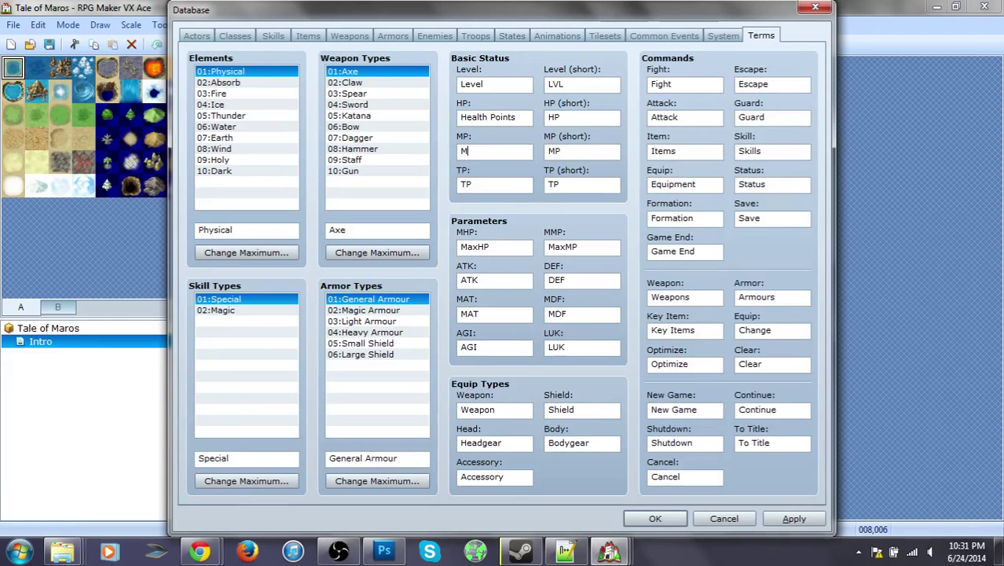
text(ana Point)
text(s)
Retype the TP term as TP and leave the MaxHP parameter name unchanged.
double_click(465, 183)
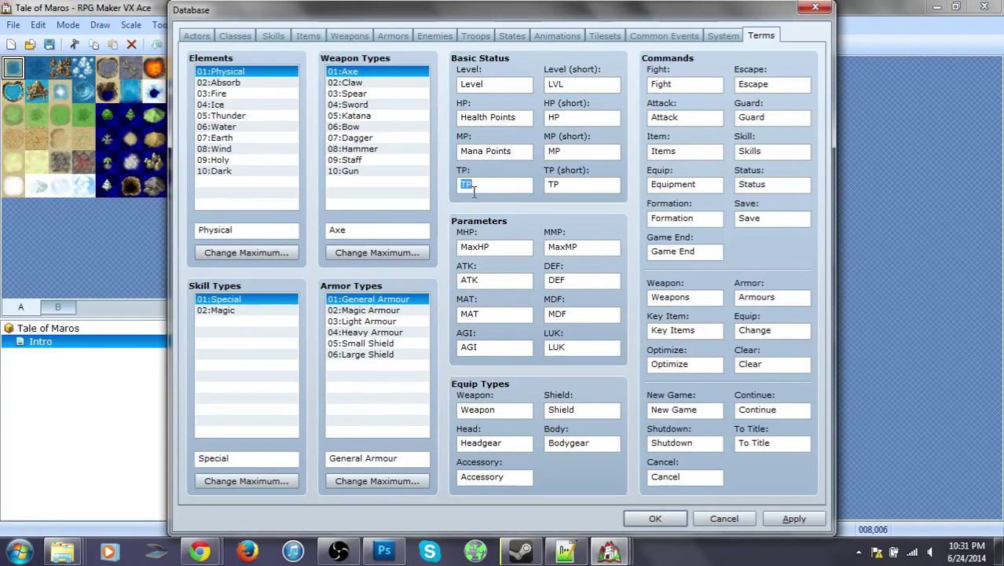
text(TP)
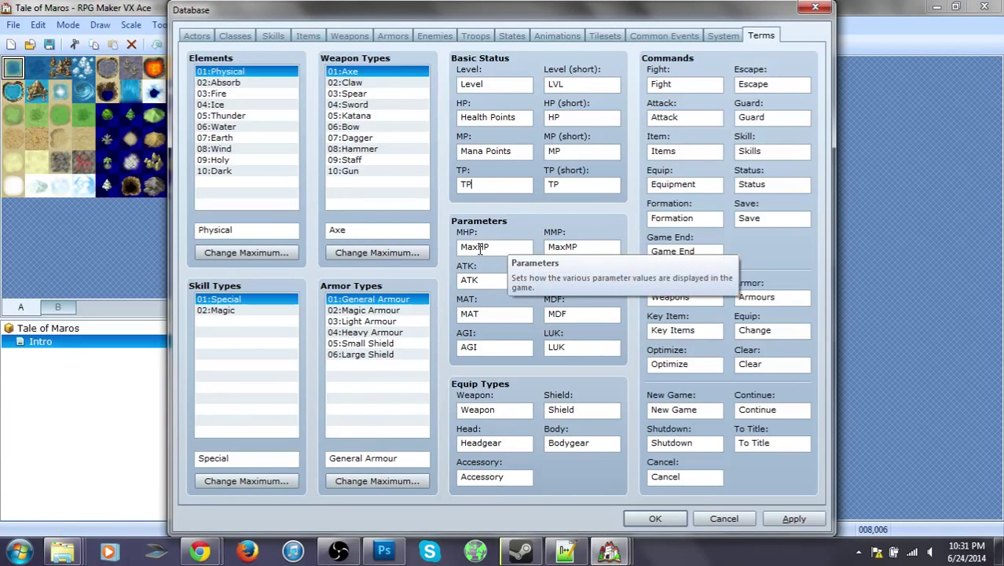
double_click(486, 248)
click(494, 248)
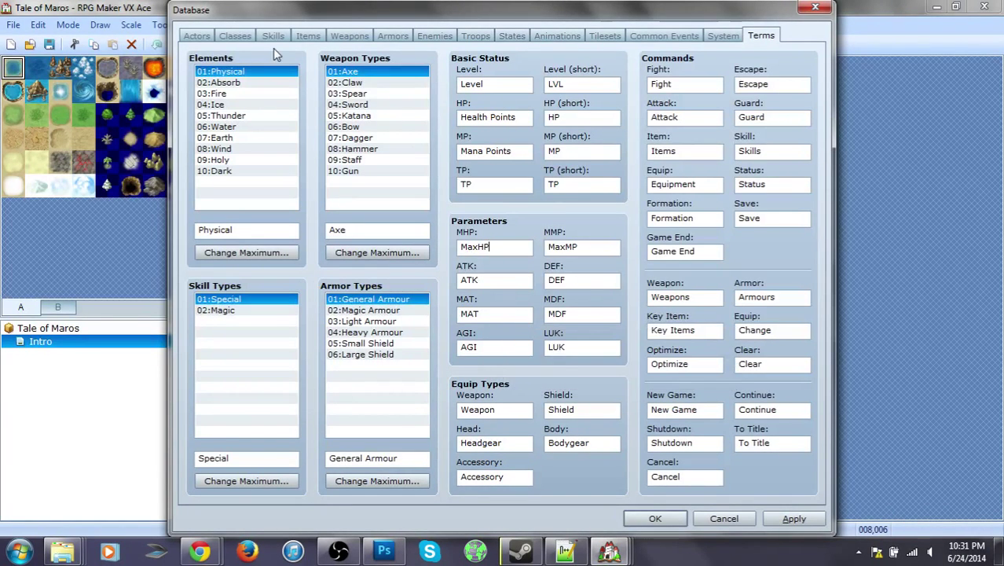
Review the Classes, Common Events and Terms pages, then uncheck Draw Game Title in System.
click(242, 36)
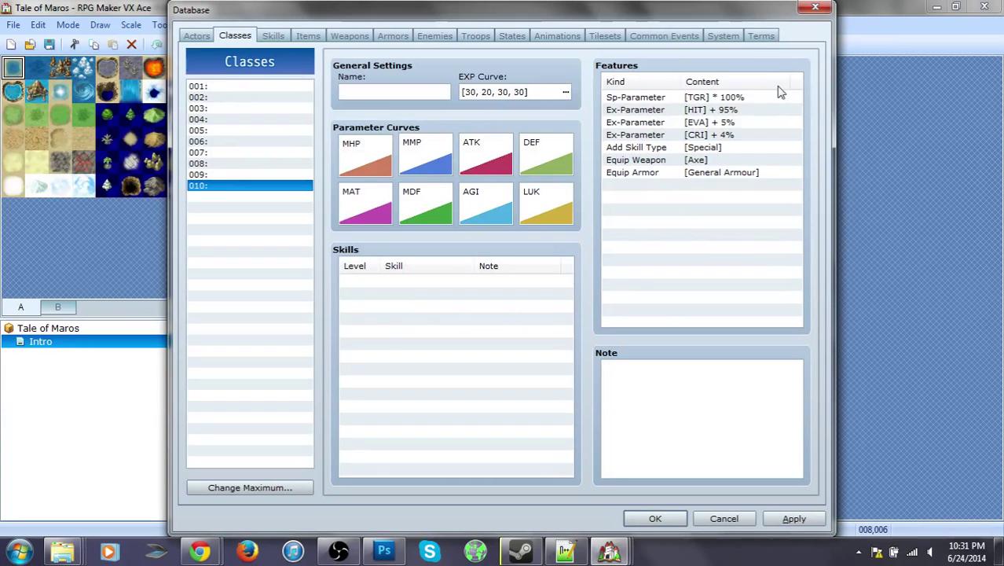
click(723, 37)
click(682, 37)
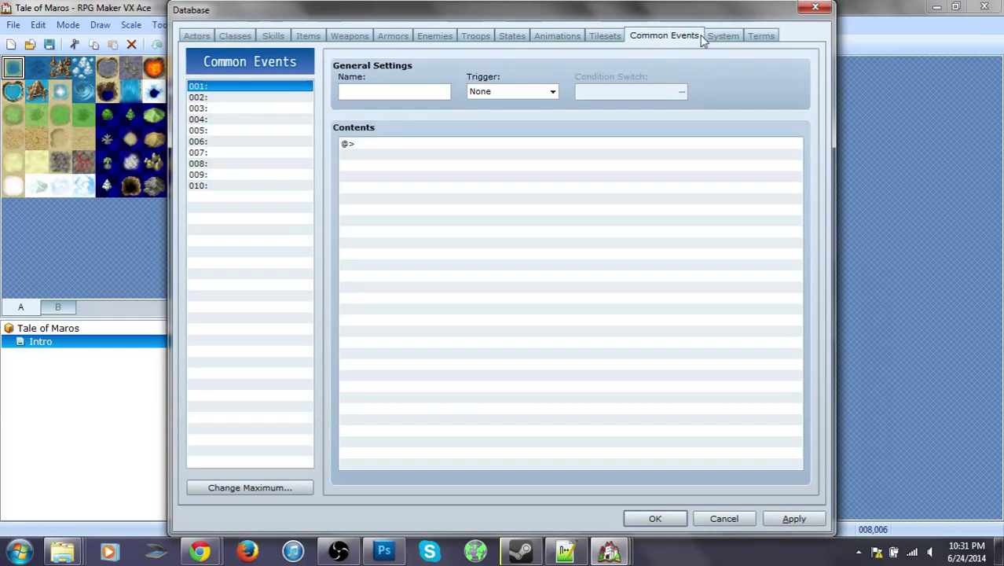
click(711, 36)
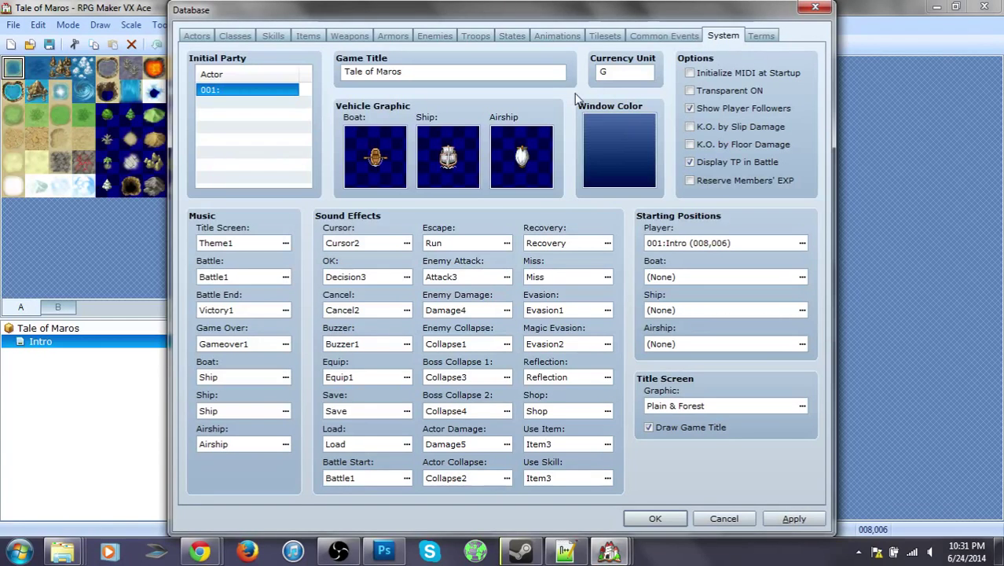
click(761, 36)
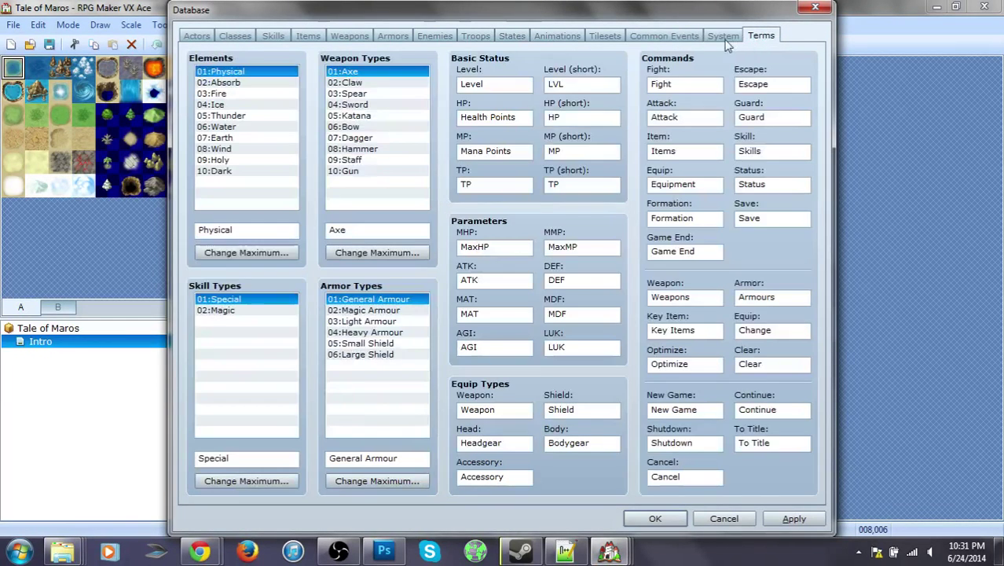
click(711, 38)
double_click(603, 72)
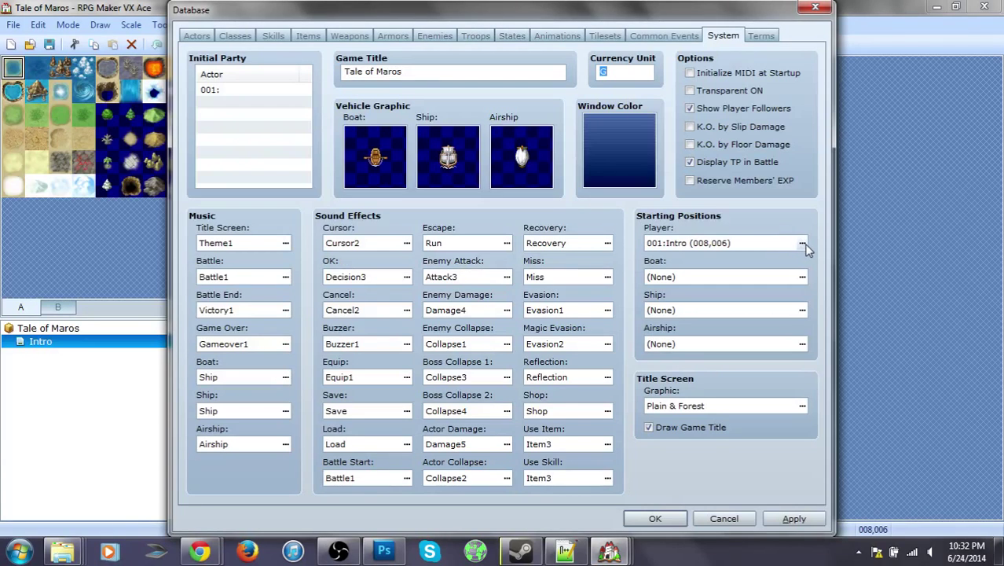
click(681, 433)
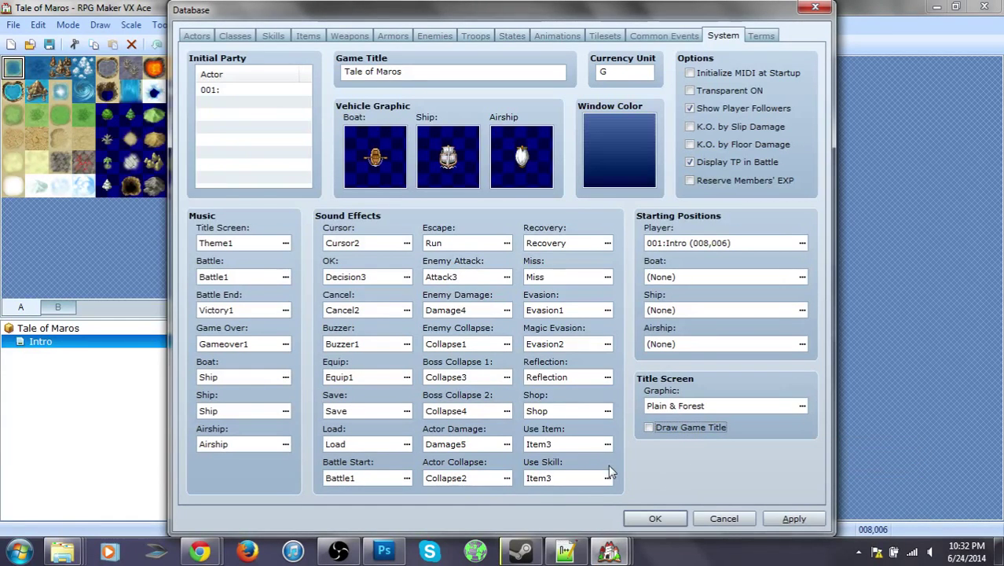
Check the current title graphic, then select Graphics/Titles1 in the Resource Manager.
click(801, 405)
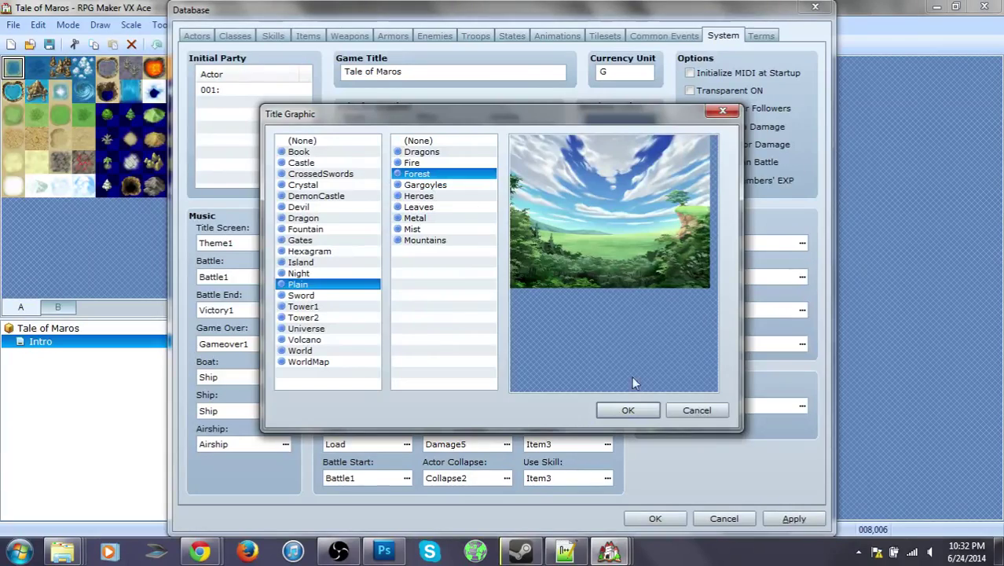
click(697, 410)
click(656, 519)
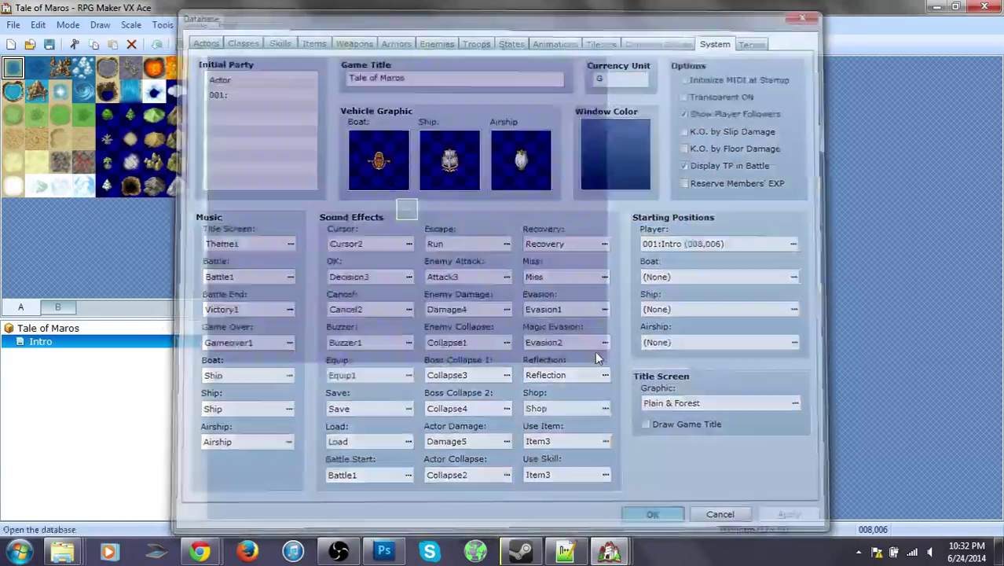
click(447, 44)
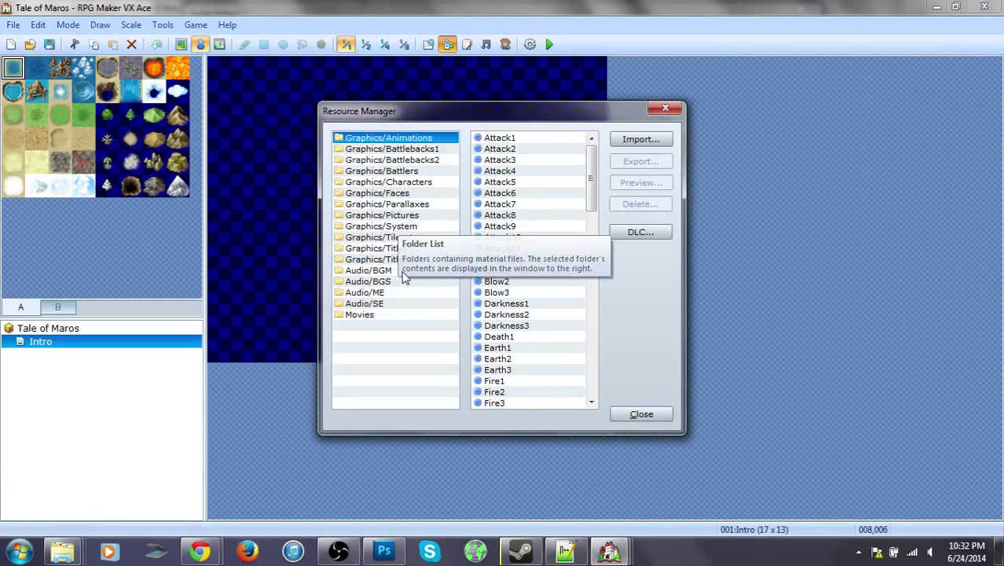
click(404, 236)
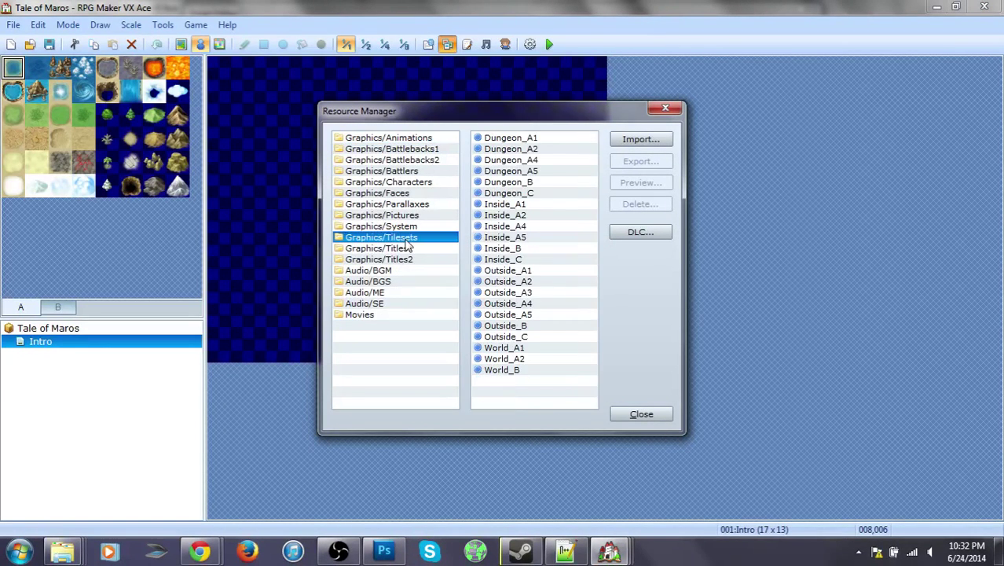
click(400, 216)
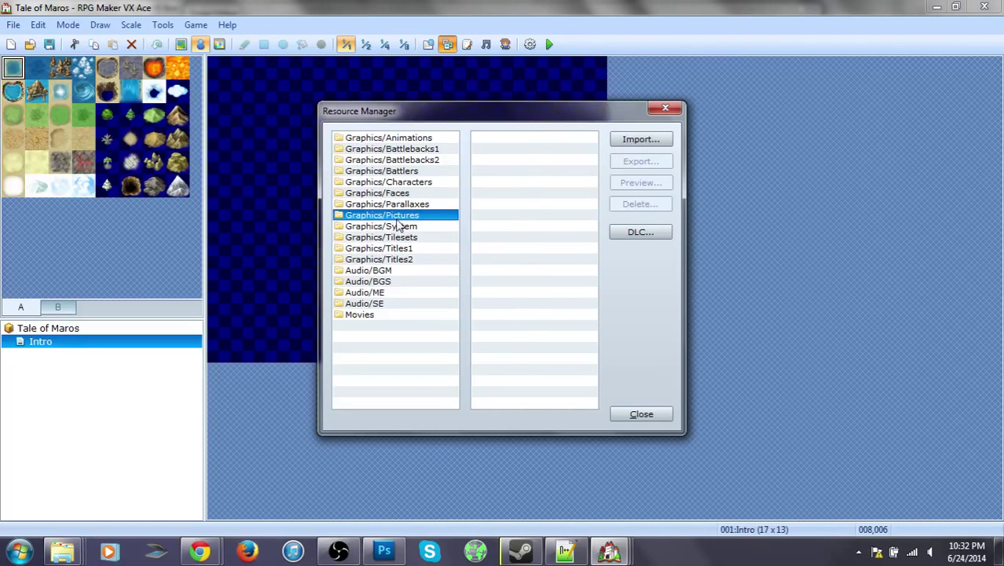
click(401, 249)
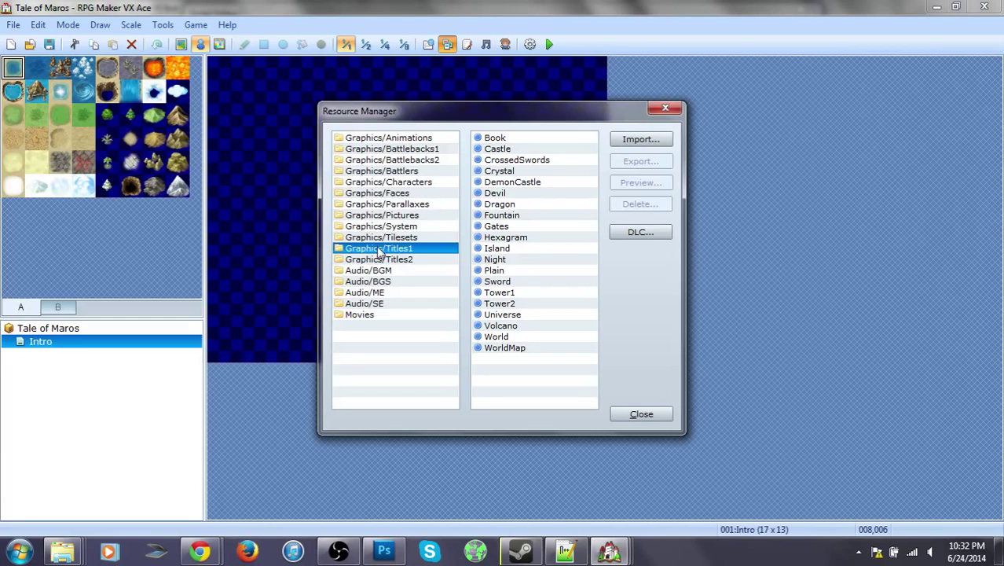
click(386, 217)
click(380, 250)
Import the Main Screen image from Desktop's RPG Project Art folder into Graphics/Titles1.
click(638, 144)
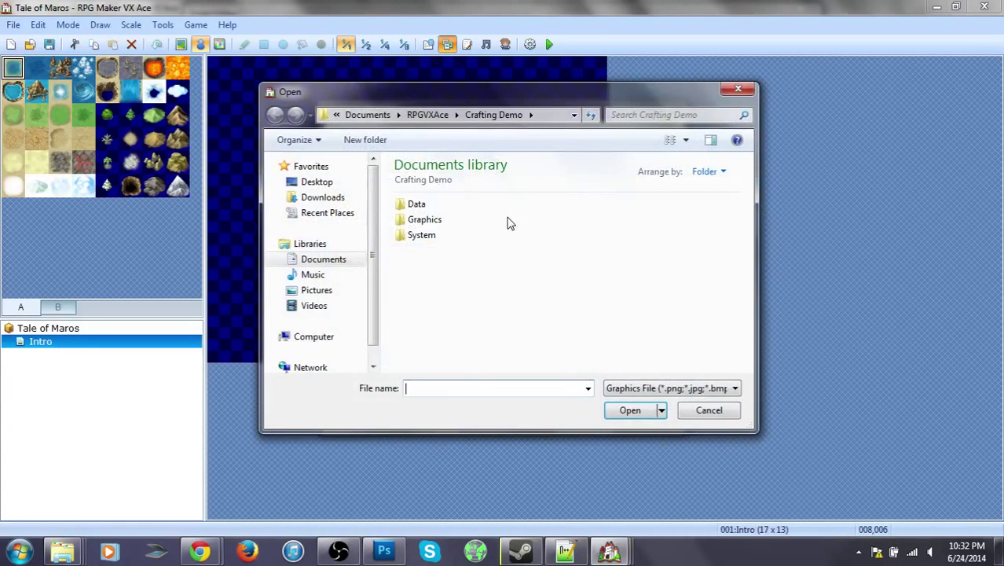
click(327, 263)
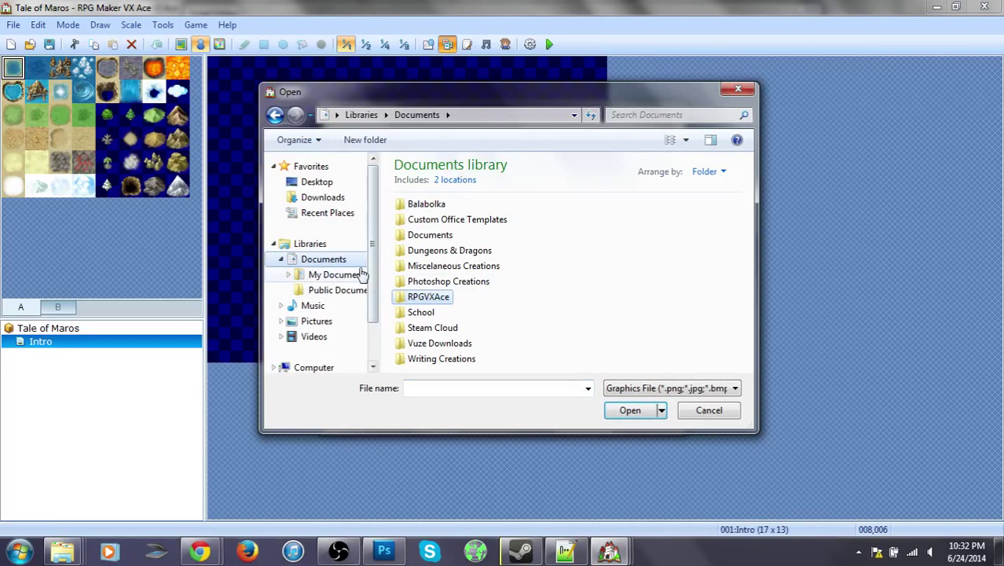
click(334, 187)
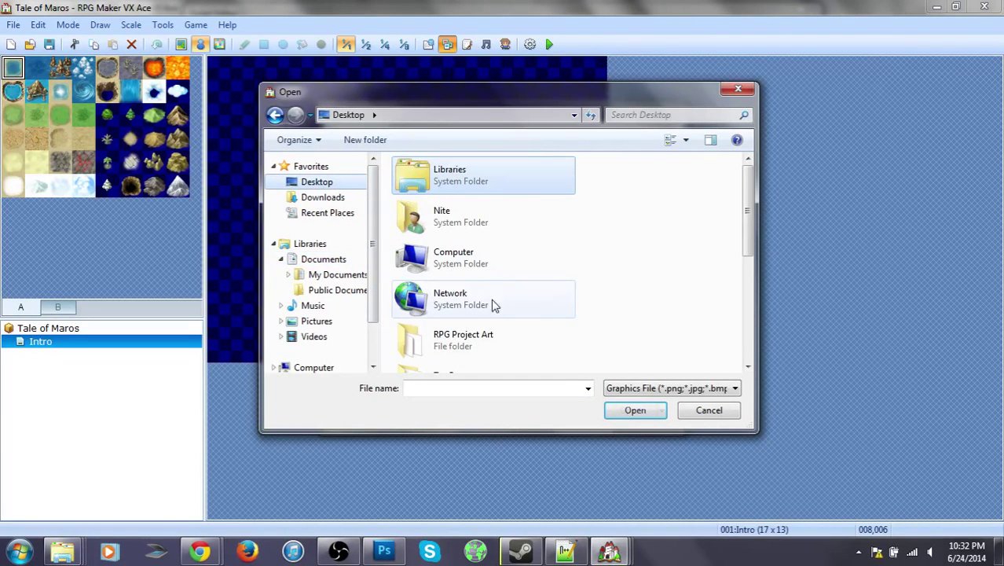
double_click(476, 335)
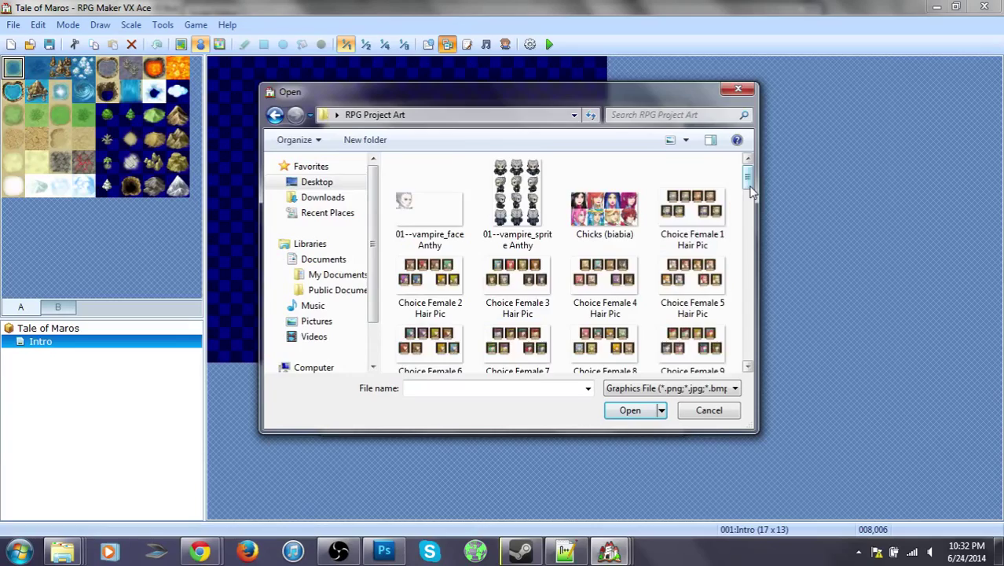
drag(747, 176, 742, 308)
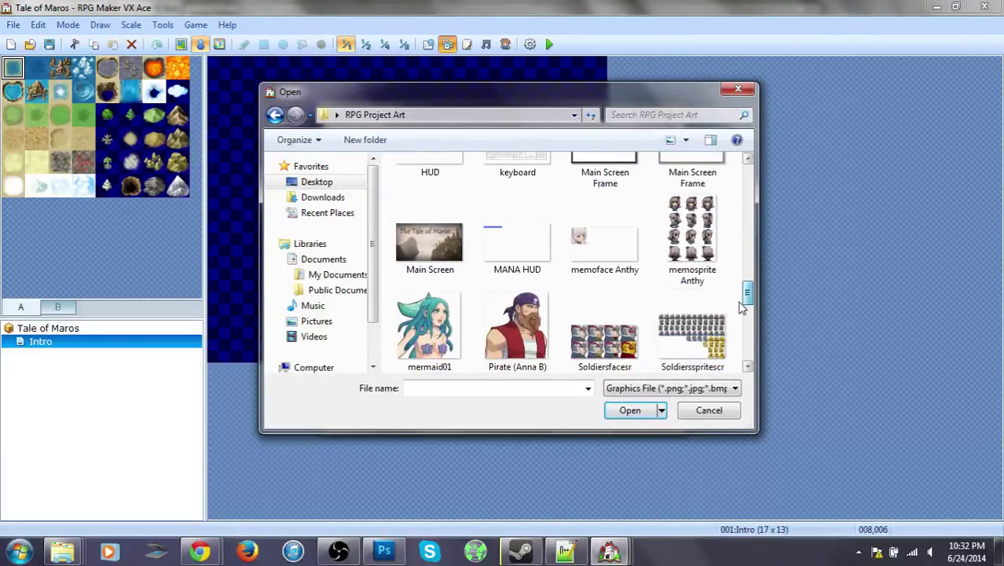
click(429, 244)
click(631, 410)
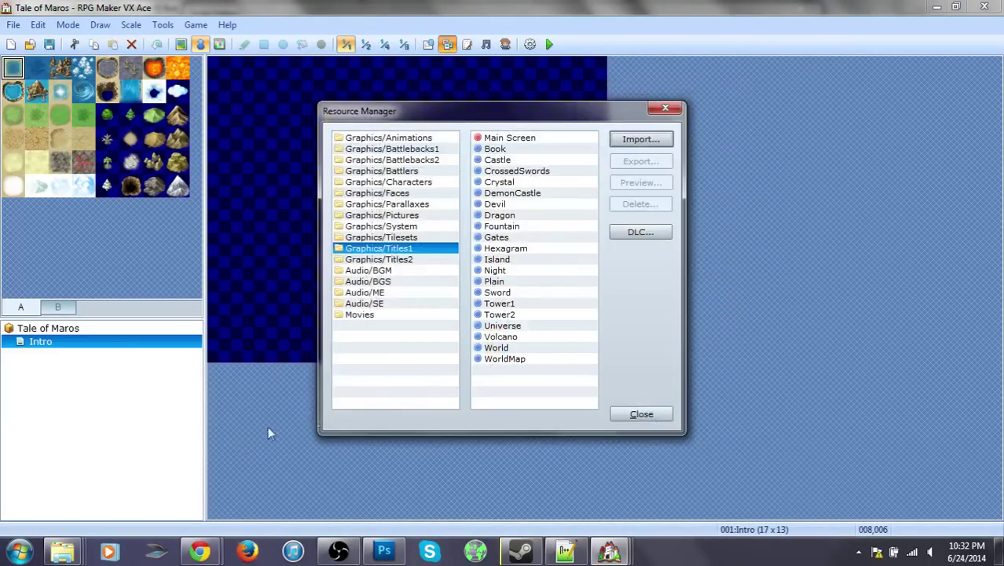
Import the Main Screen Frame image into Graphics/Titles2 and close the Resource Manager.
click(404, 261)
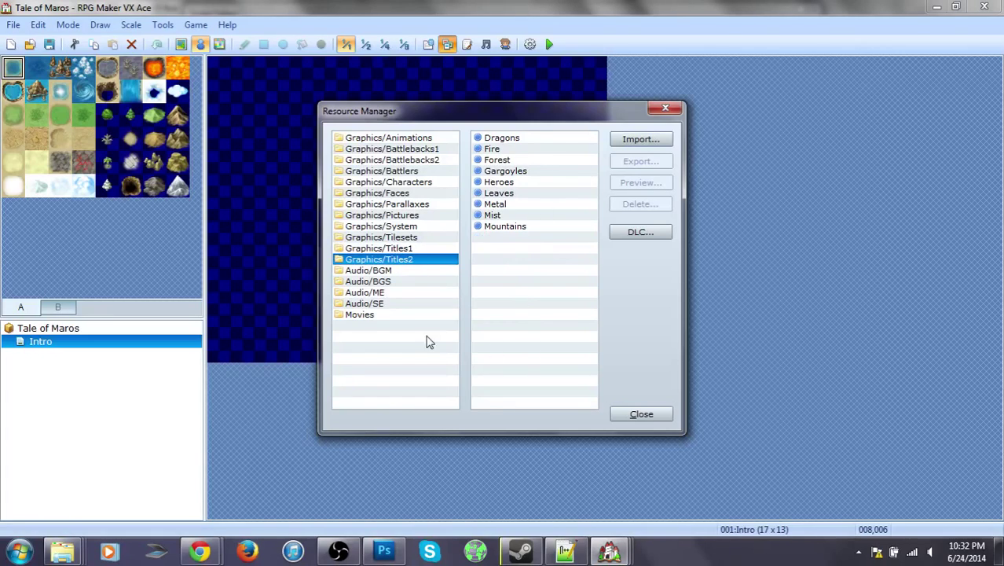
click(641, 140)
drag(747, 181, 747, 286)
click(603, 271)
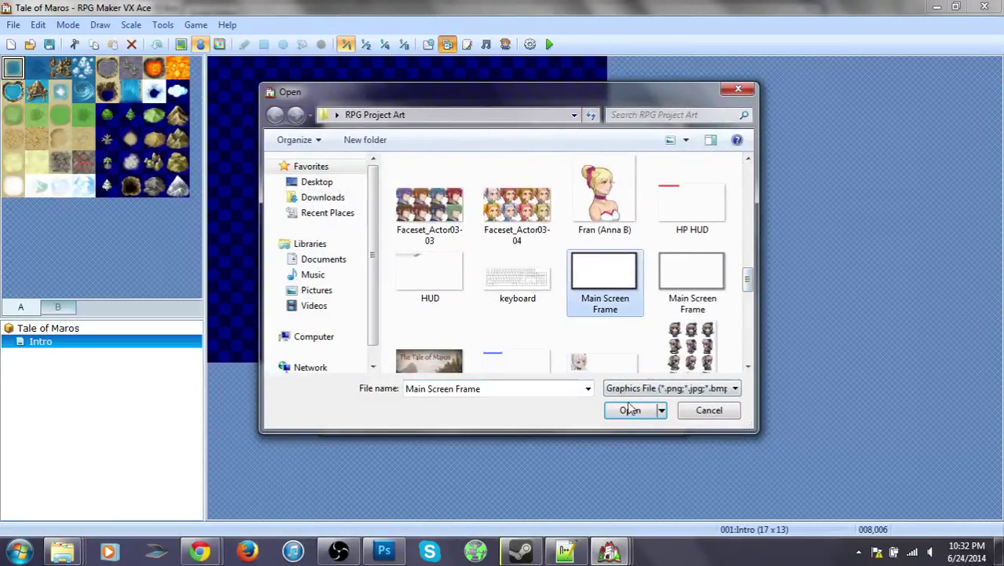
click(630, 410)
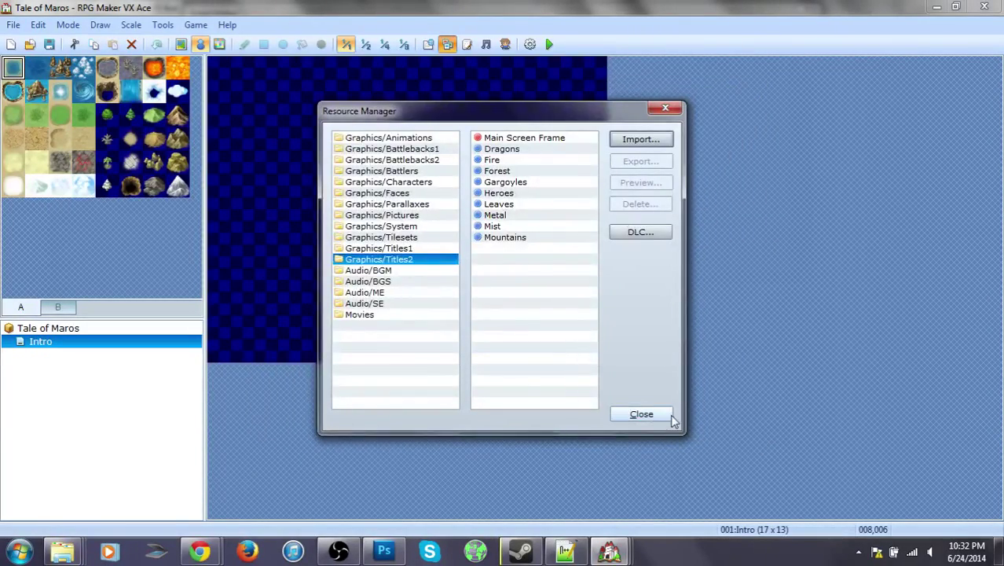
click(664, 415)
Pick Main Screen background and Main Screen Frame as the title graphic, then apply and close.
click(432, 45)
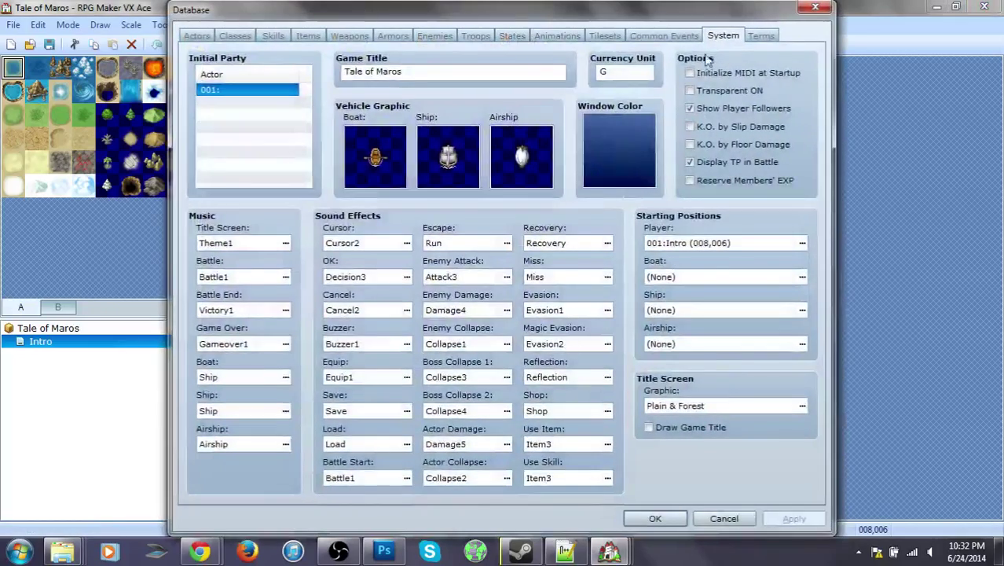
click(802, 406)
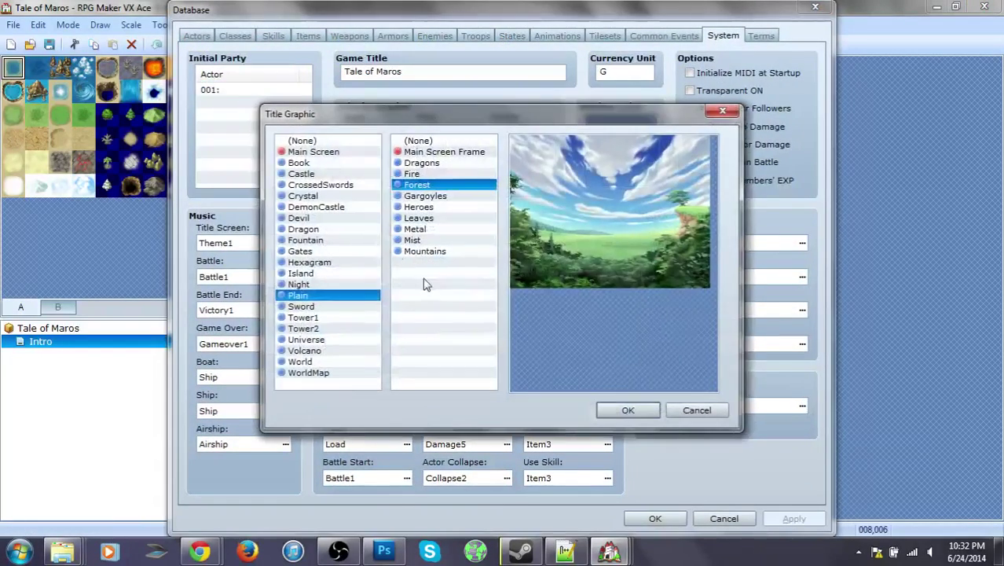
click(332, 152)
click(408, 152)
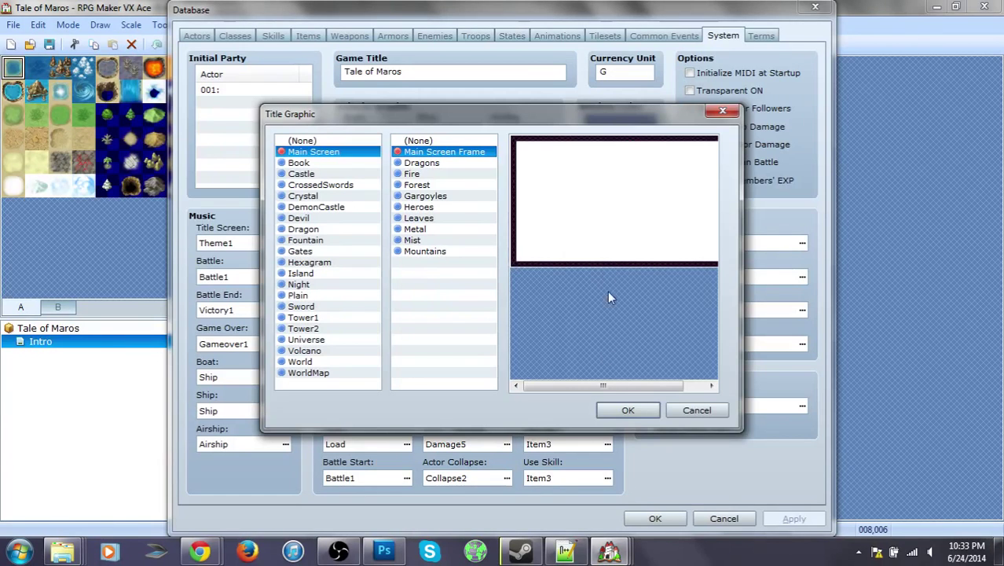
click(628, 410)
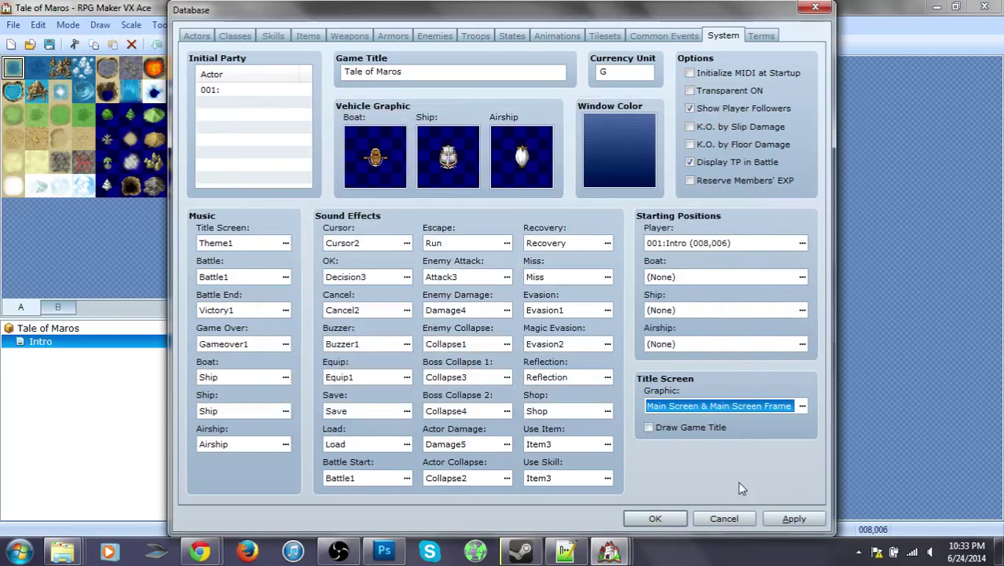
click(794, 518)
click(652, 518)
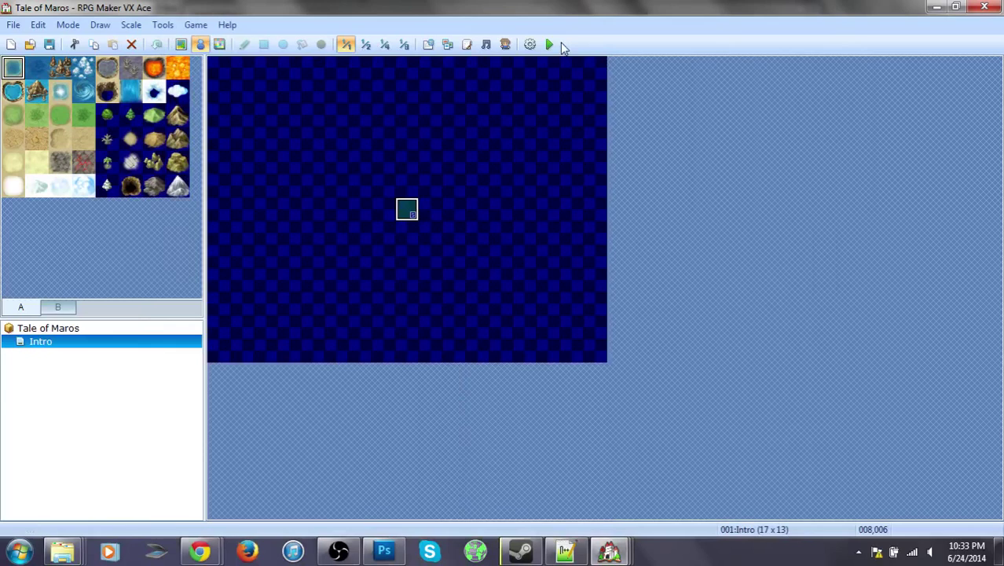
Preview and delete Main Screen Frame from Graphics/Titles2.
click(447, 45)
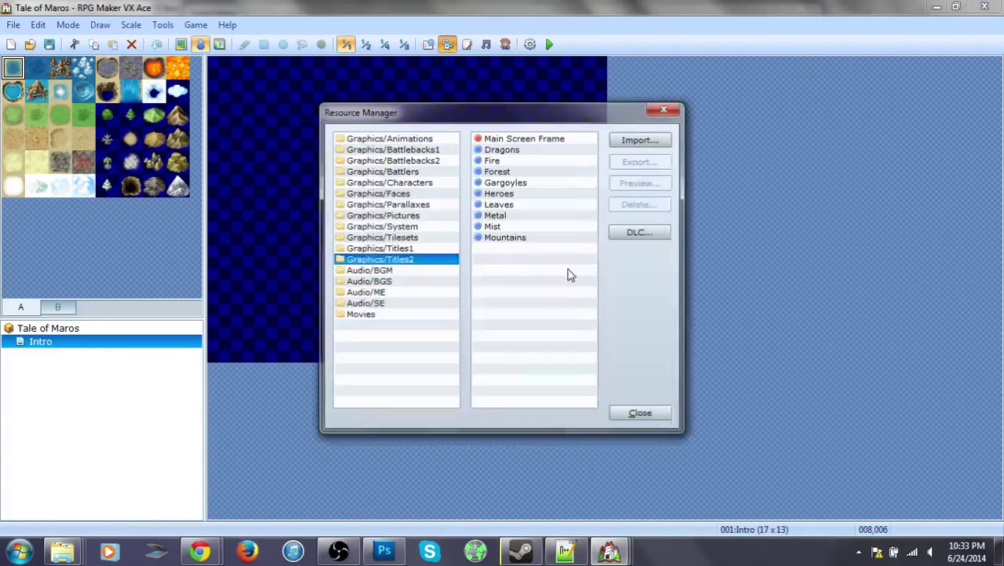
click(528, 138)
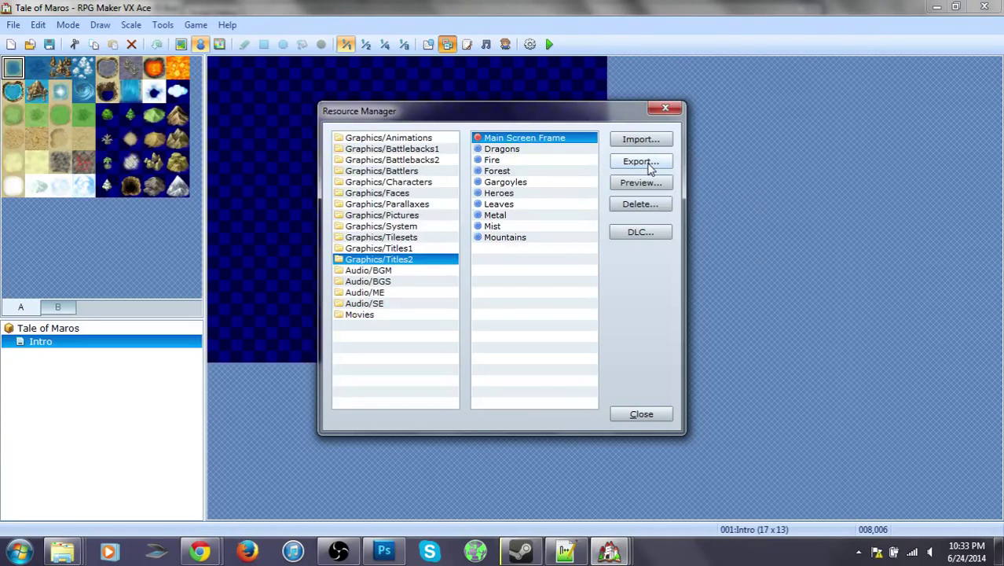
click(640, 183)
click(727, 109)
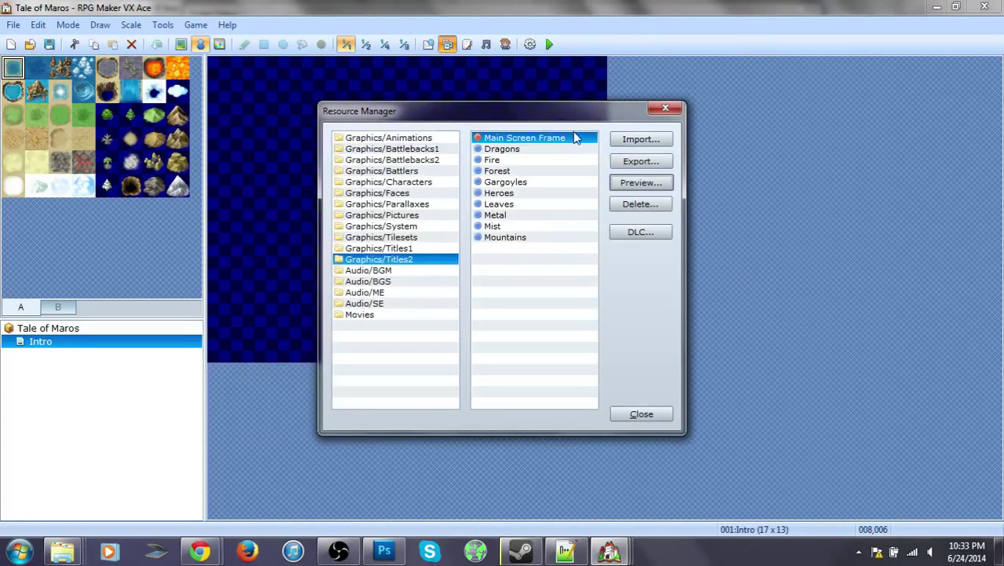
click(640, 205)
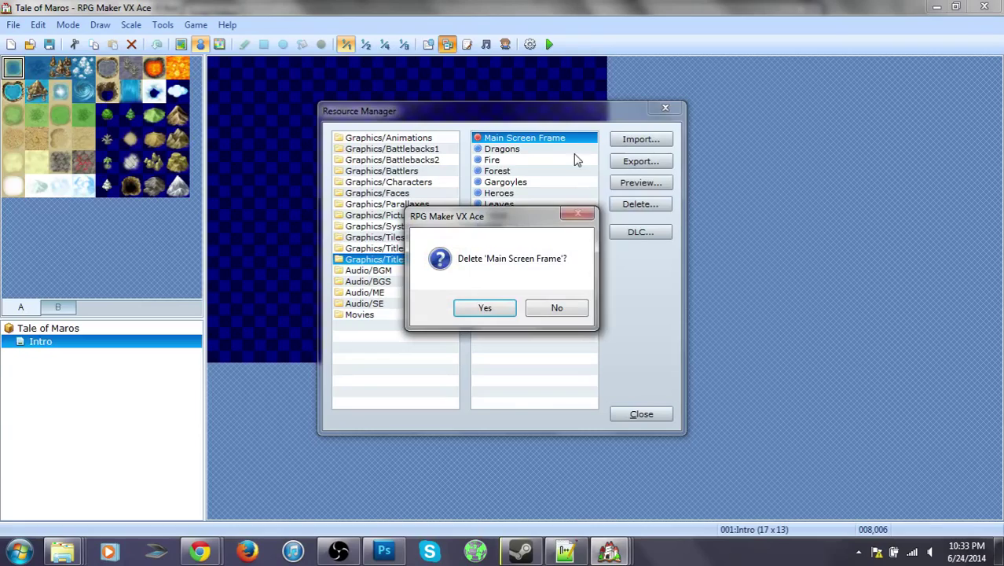
click(503, 308)
Re-import Main Screen Frame into Graphics/Titles2, close the Resource Manager, and reopen the database.
click(649, 136)
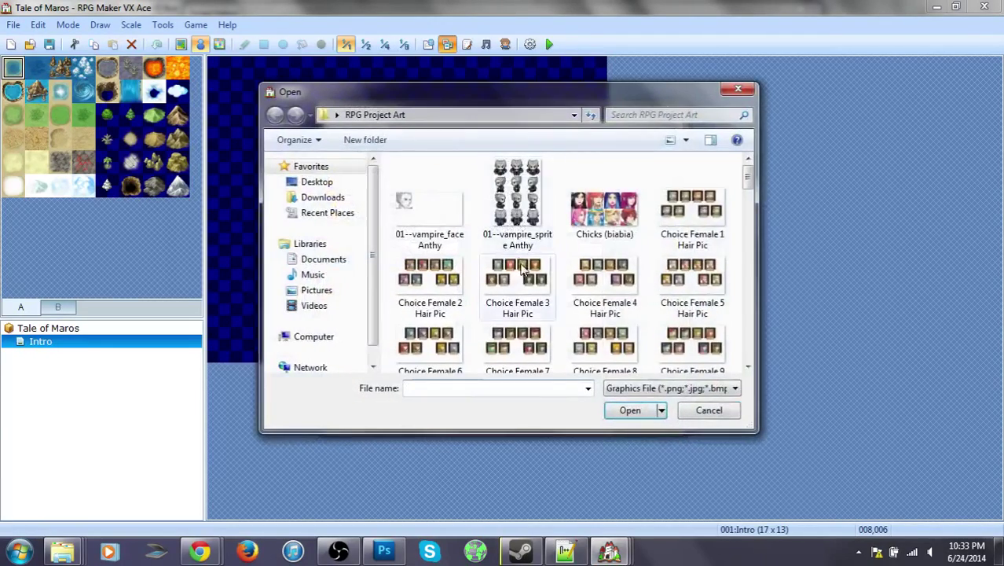
scroll(692, 189, down, 10)
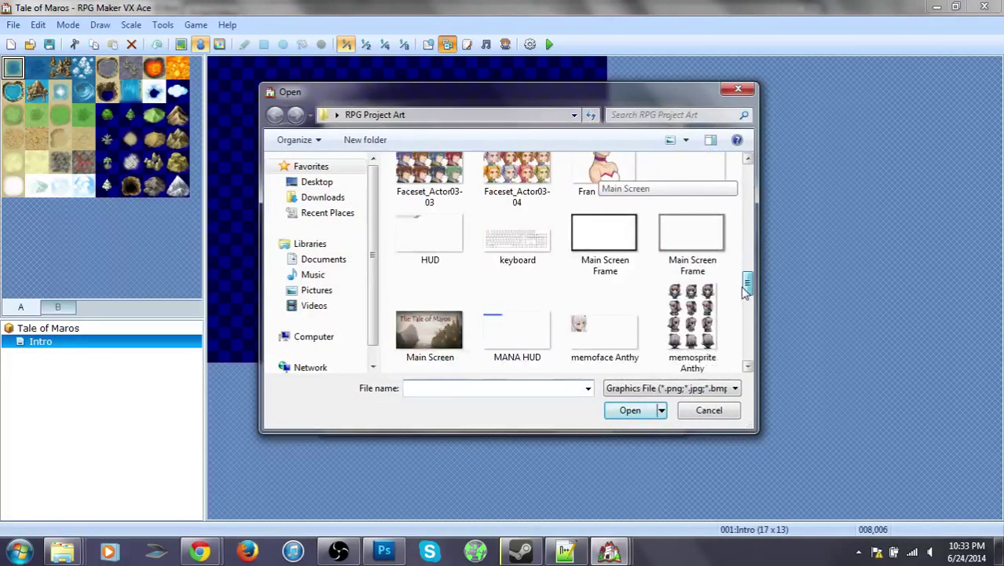
click(667, 238)
click(630, 409)
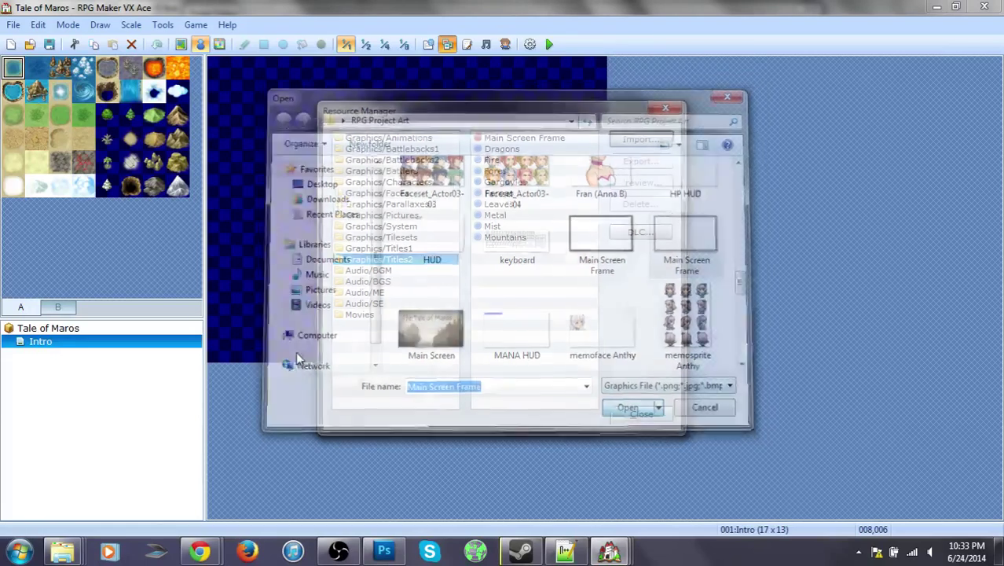
click(641, 414)
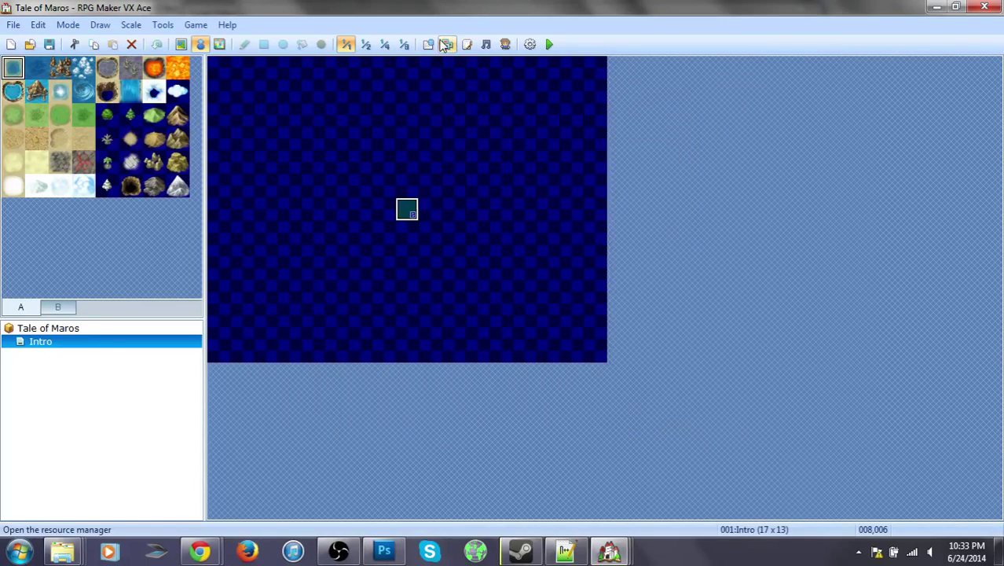
click(428, 44)
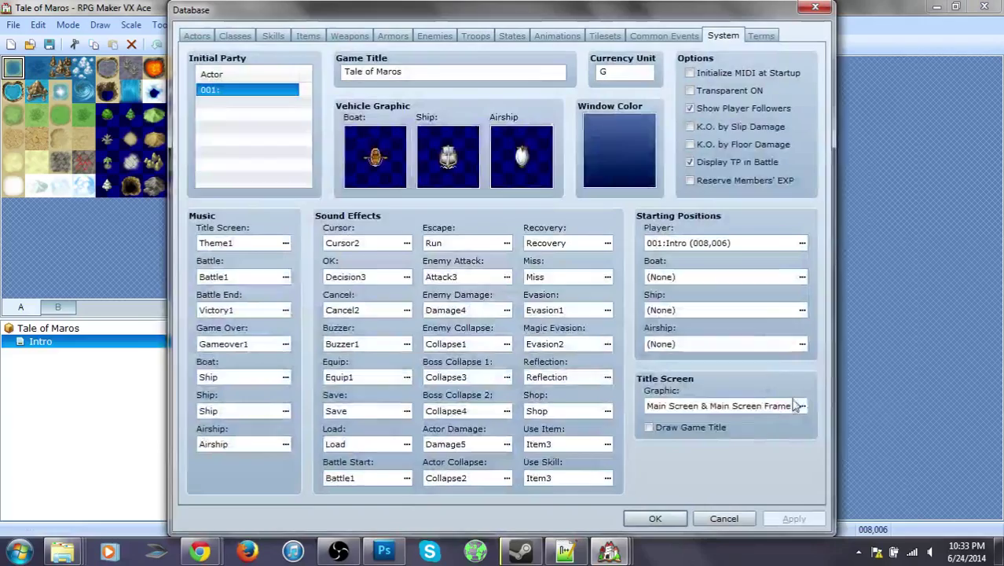
Reconfirm the Main Screen title graphic, close the database, then save and launch the playtest.
click(802, 406)
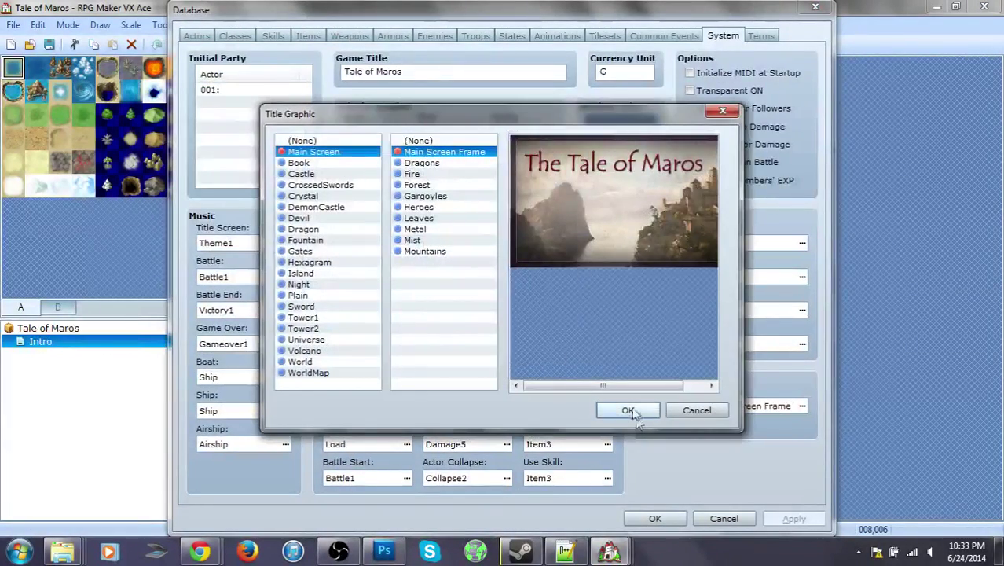
click(628, 411)
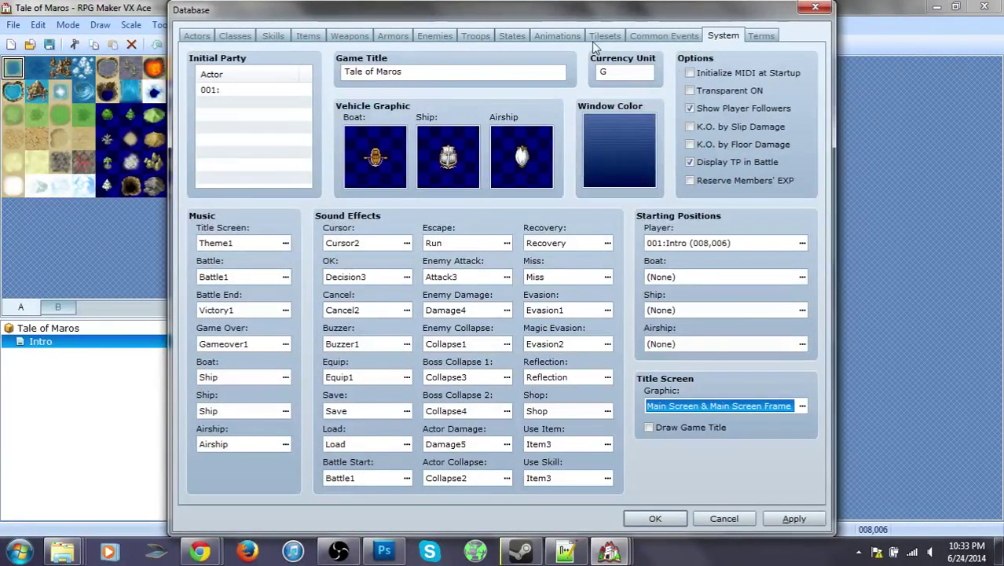
click(655, 518)
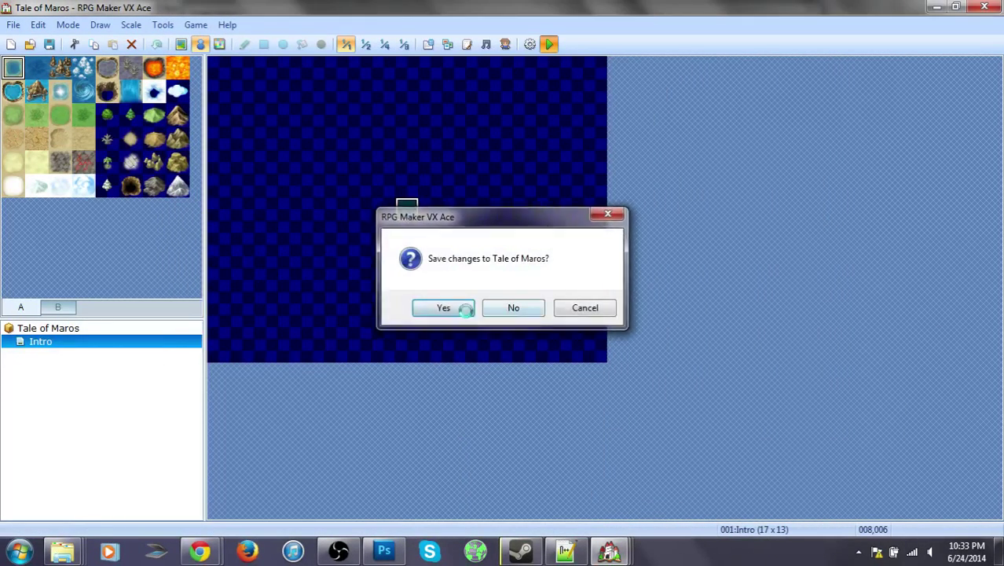
click(463, 307)
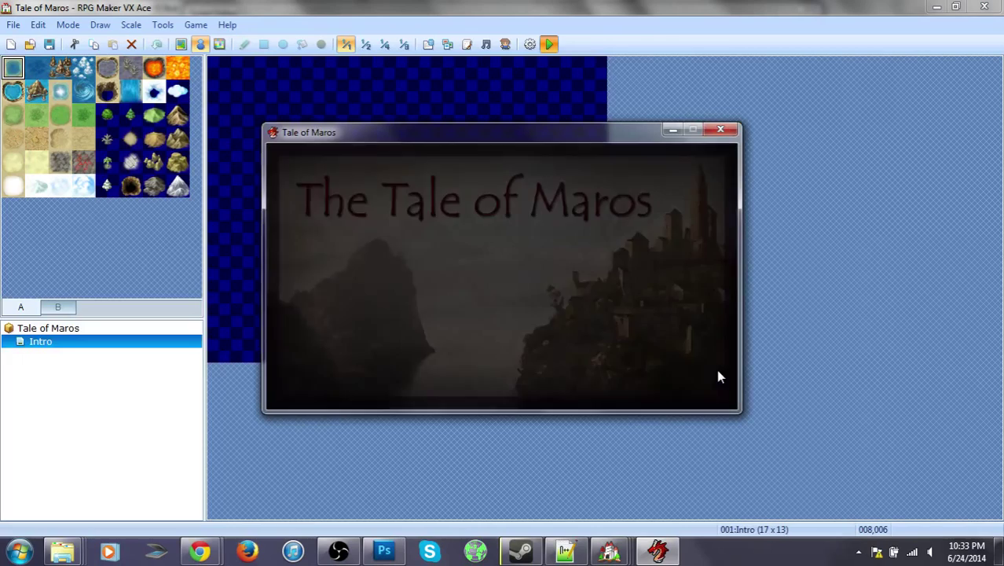